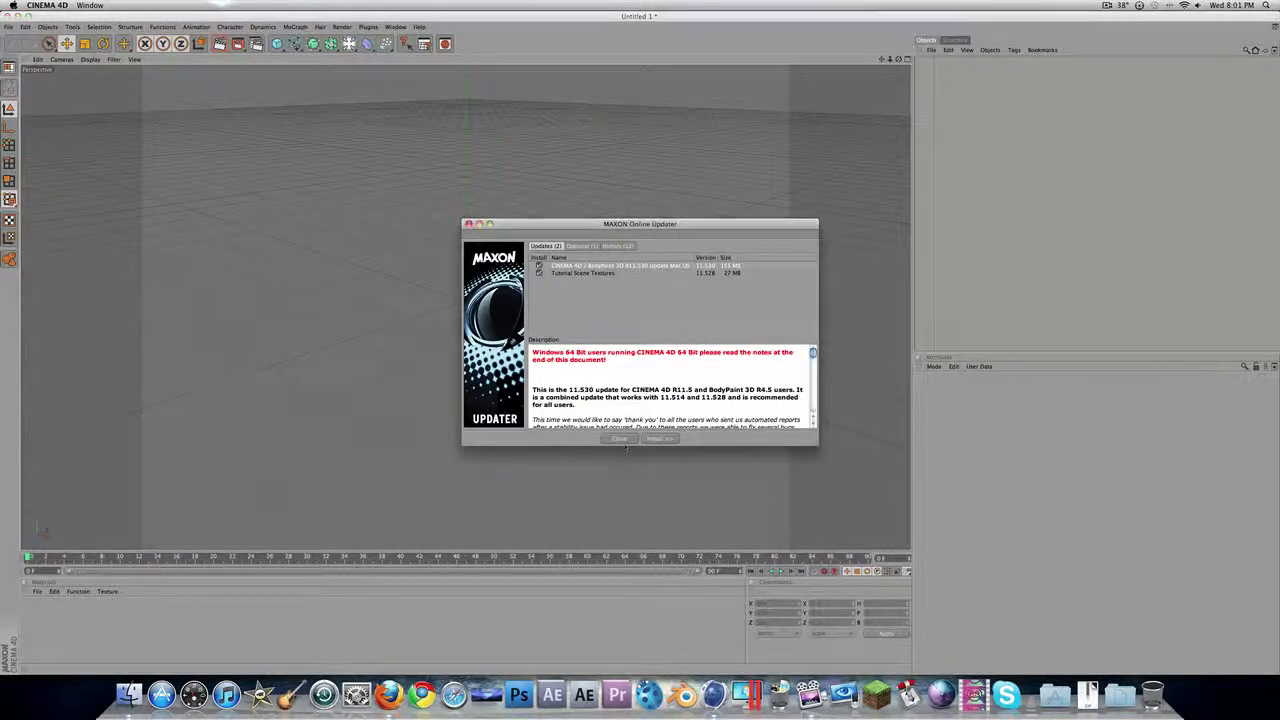
# - Close the MAXON Online Updater and add a new default material with Ctrl+N
pyautogui.click(619, 439)
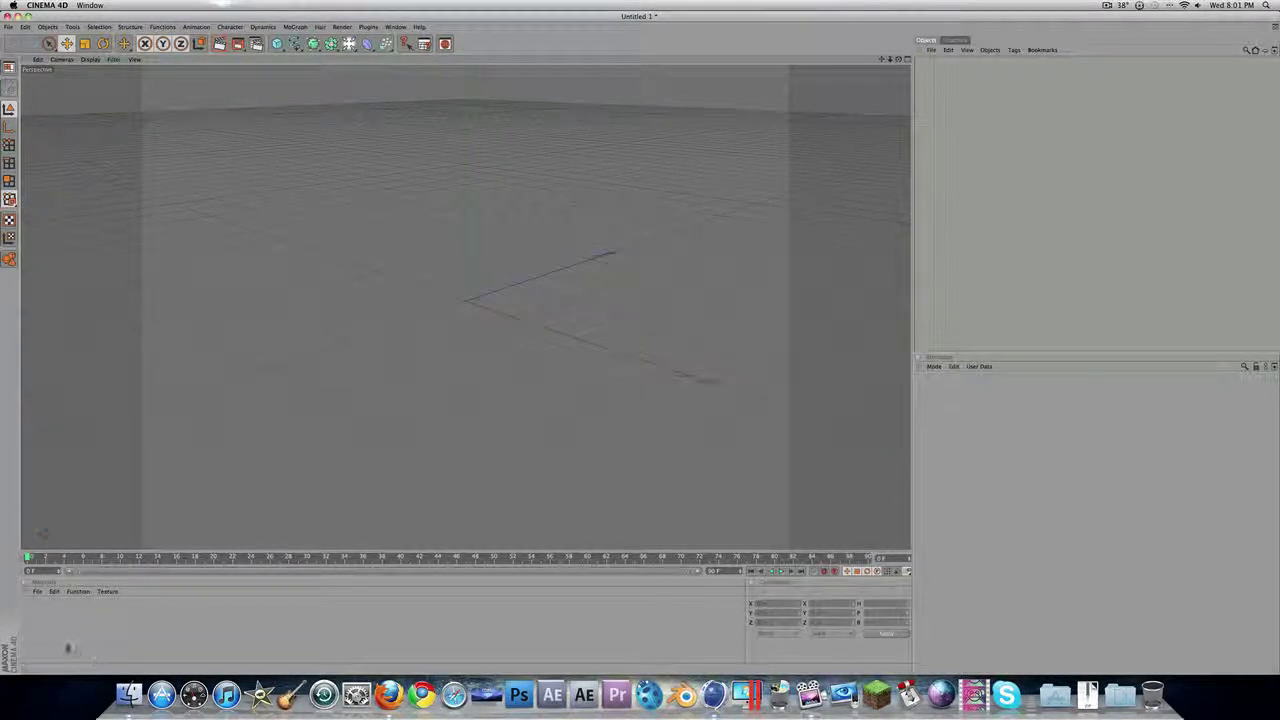
pyautogui.click(40, 601)
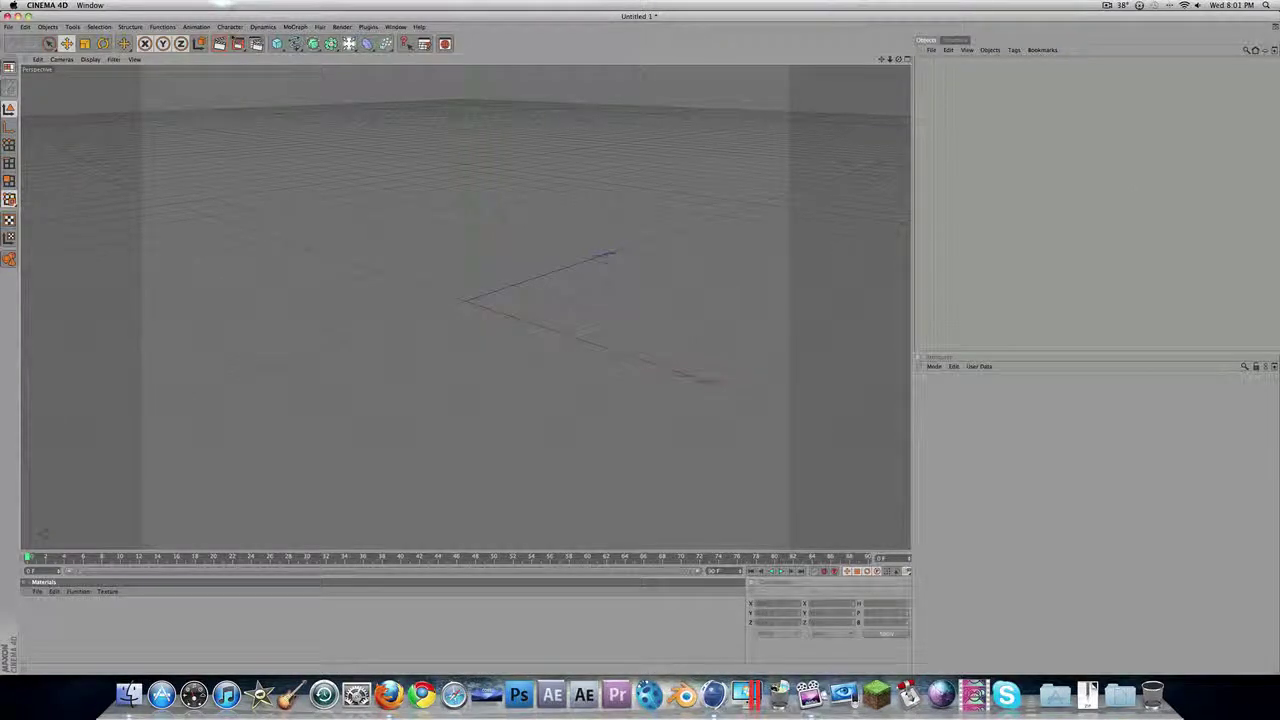
pyautogui.hotkey('ctrl', 'n')
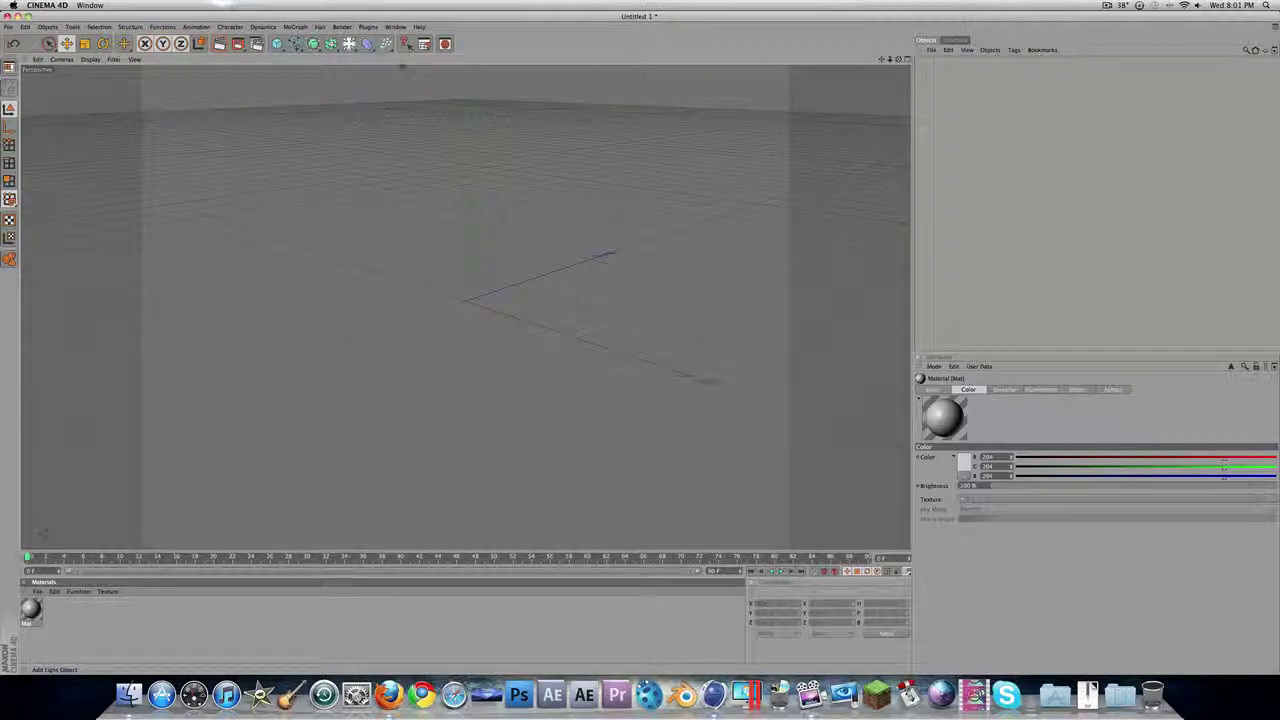
# - Add a Background object, then create two more materials up to Mat.2
pyautogui.moveTo(349, 44); pyautogui.dragTo(394, 127)
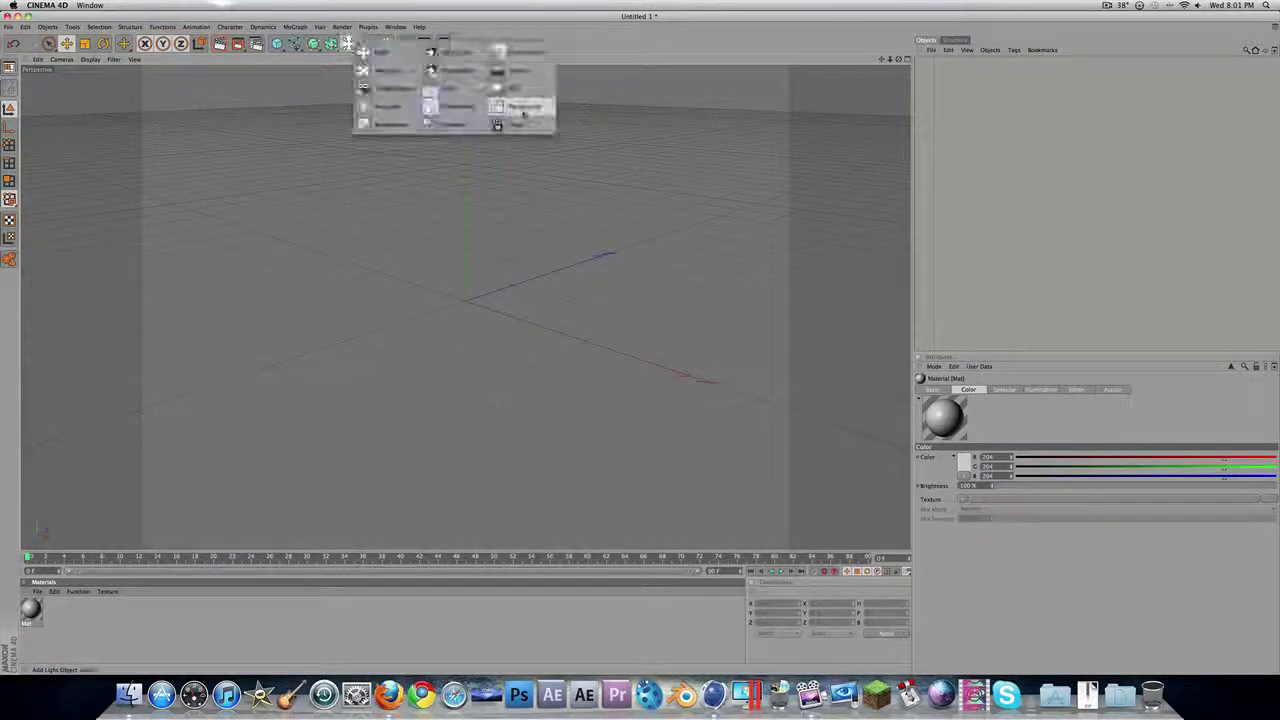
pyautogui.click(394, 127)
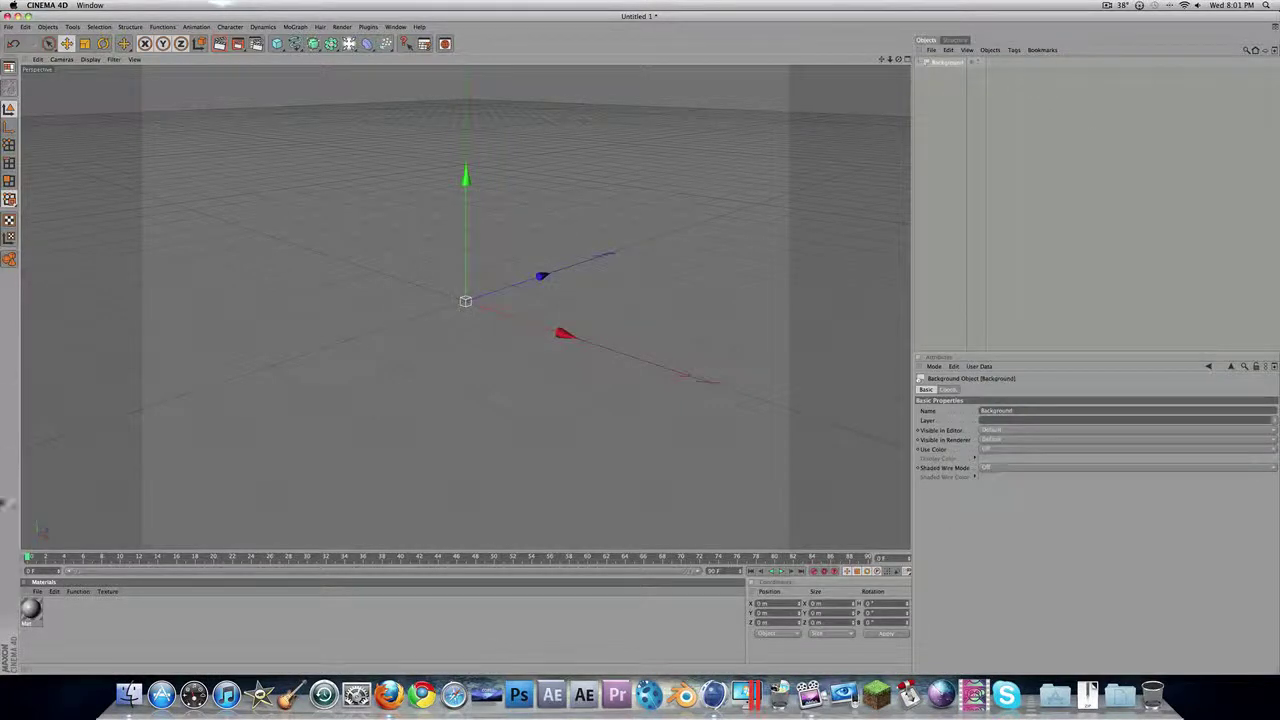
pyautogui.doubleClick(62, 608)
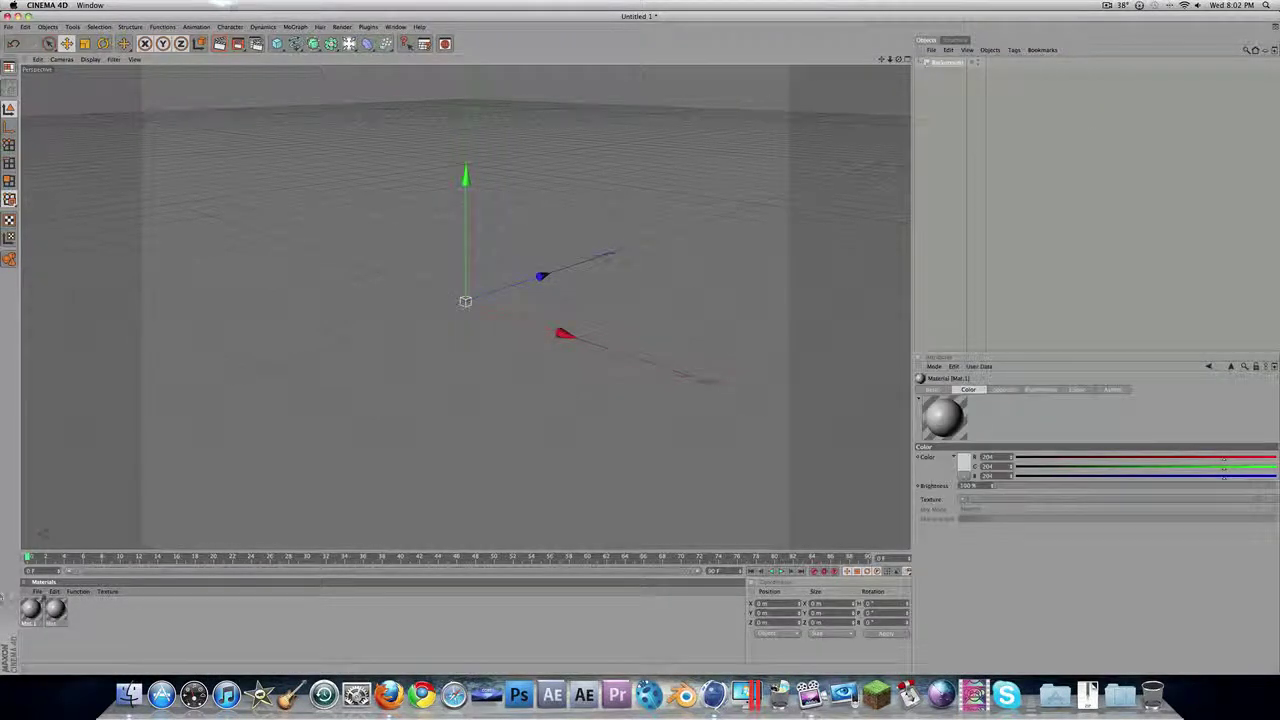
pyautogui.click(37, 591)
pyautogui.click(60, 473)
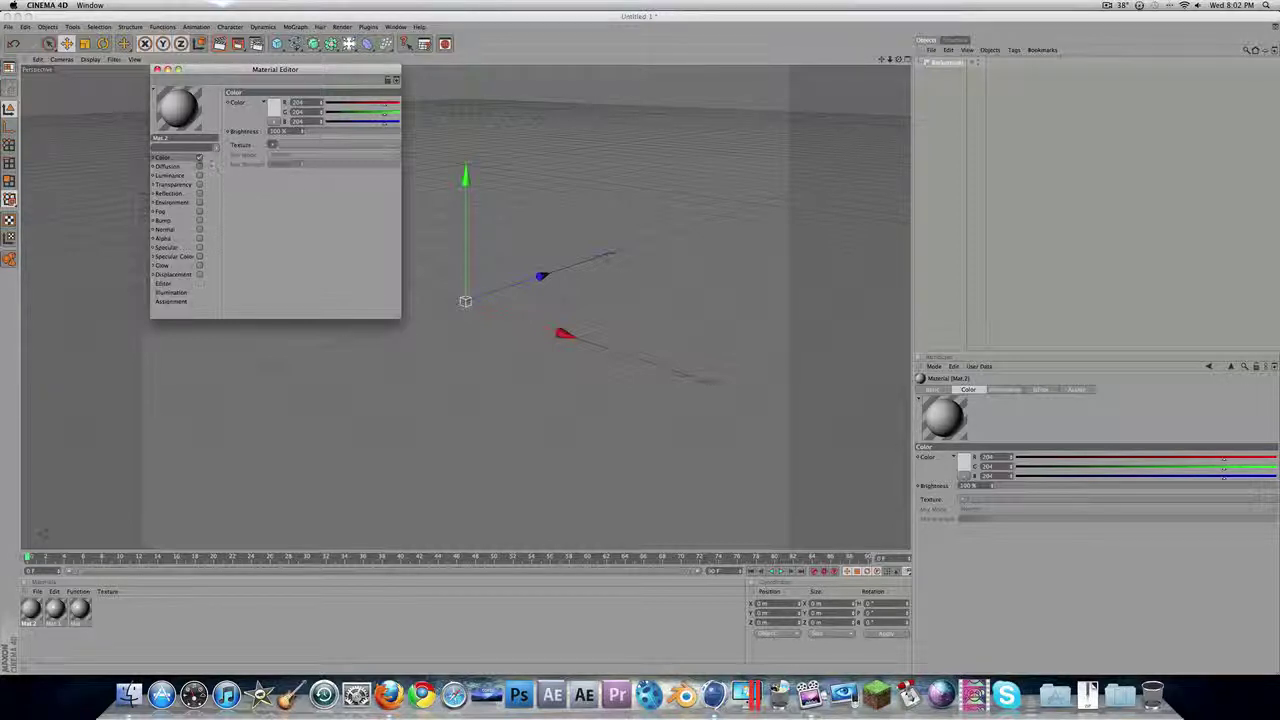
# - Load the 2560×1440 Desktop image into Mat.2's Color texture, declining to copy it
pyautogui.click(272, 144)
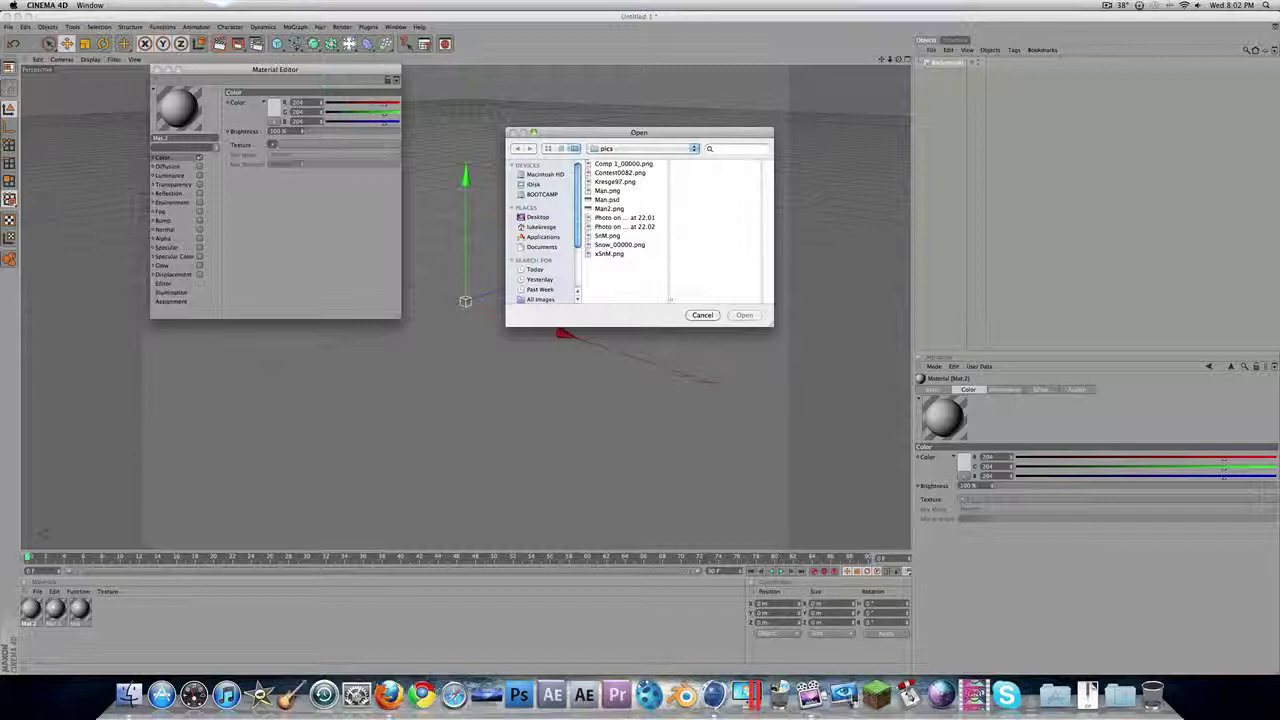
pyautogui.press('super+shift+d')
pyautogui.click(1087, 695)
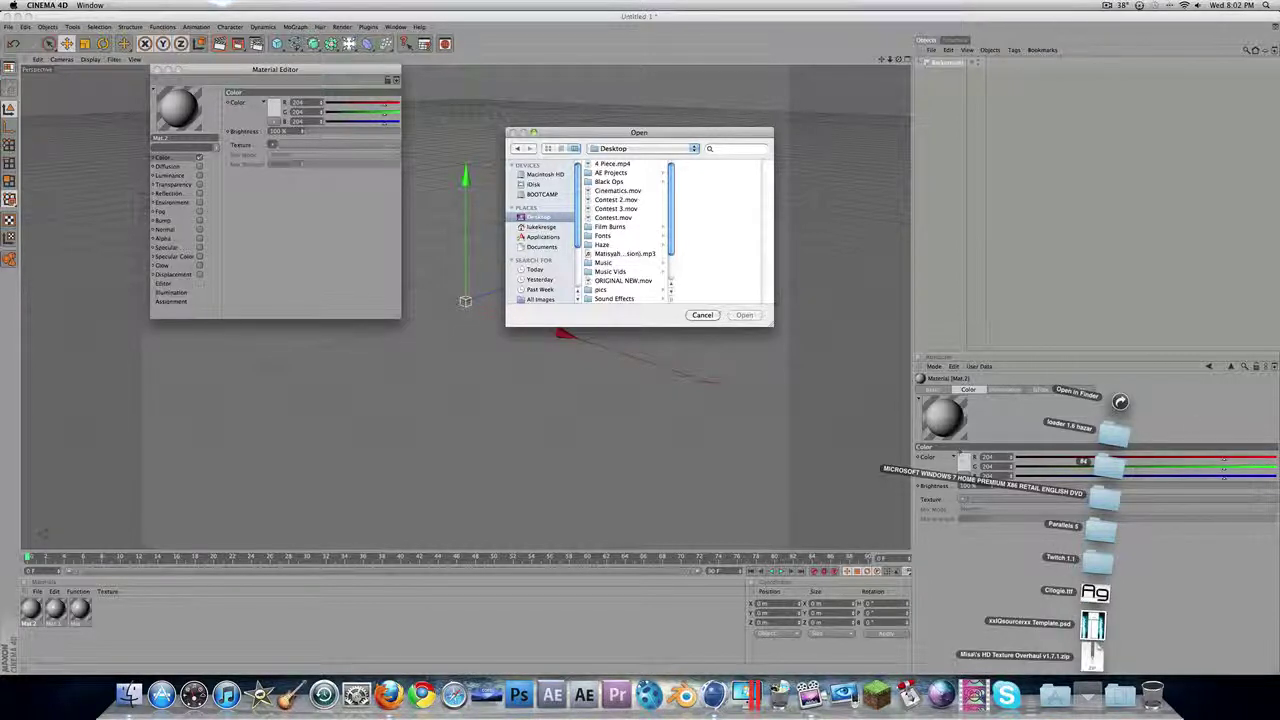
pyautogui.click(670, 234)
pyautogui.scroll(-1, 672, 236)
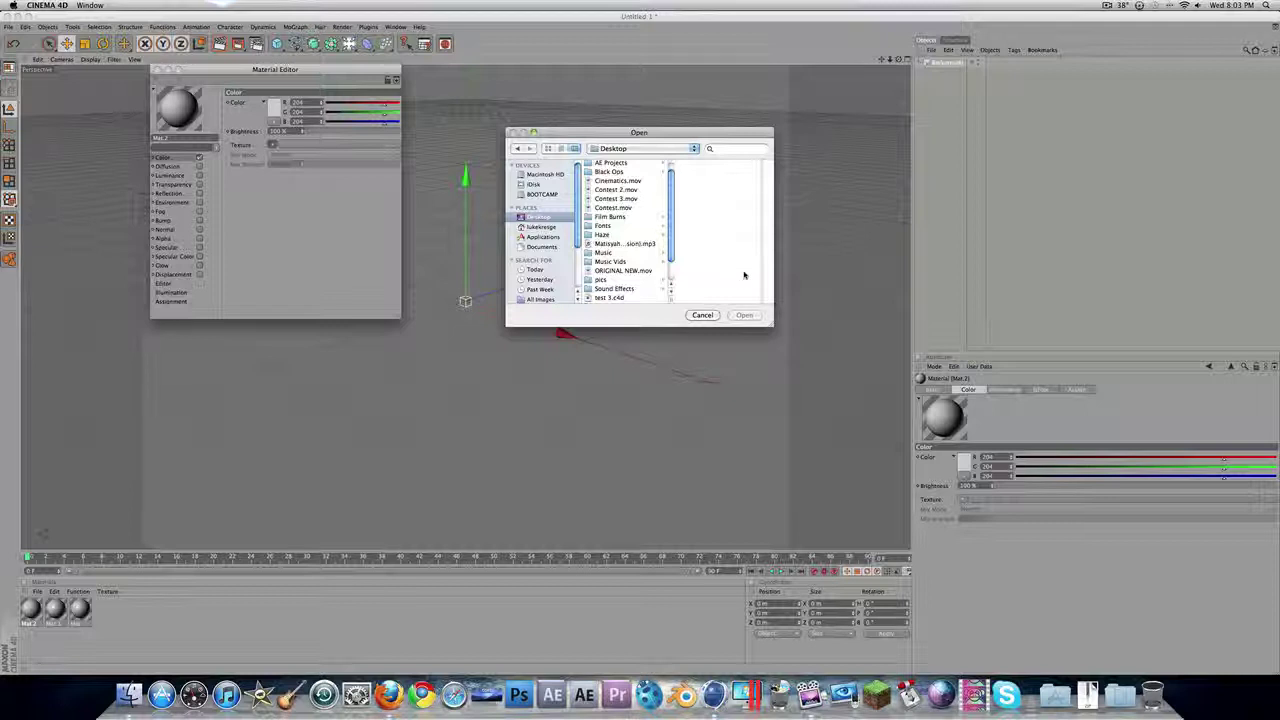
pyautogui.doubleClick(751, 277)
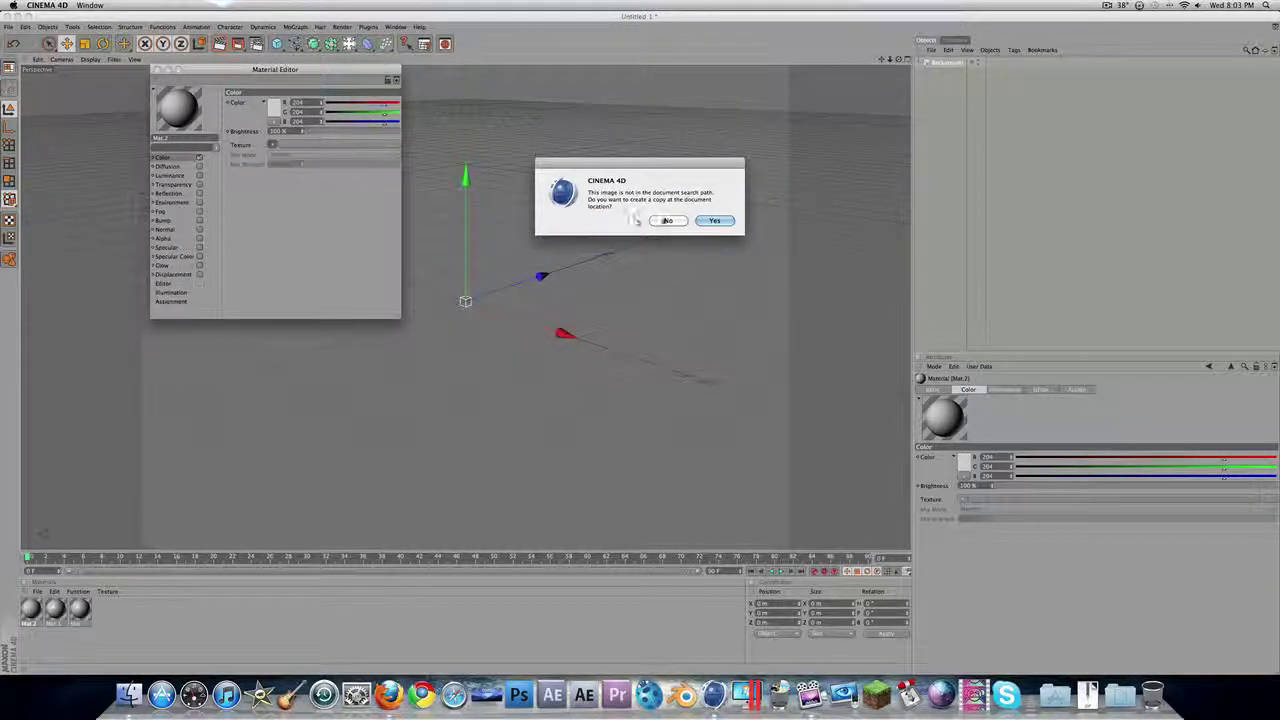
pyautogui.click(666, 221)
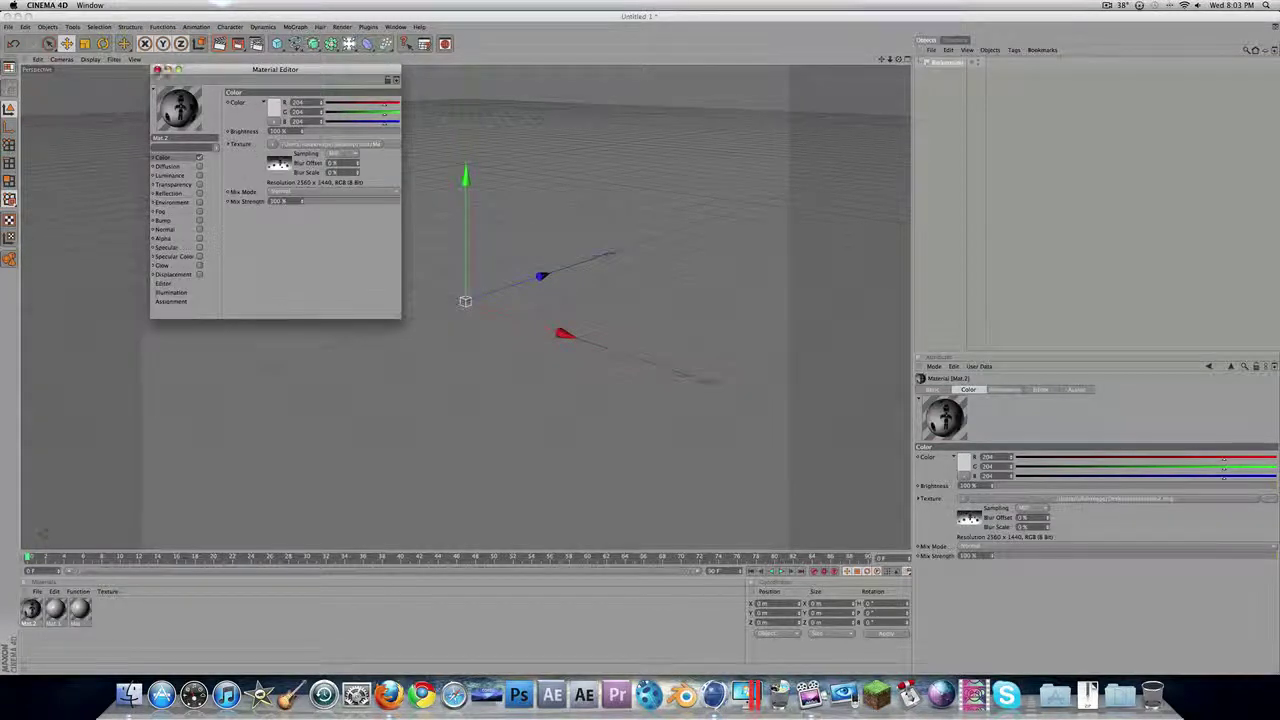
# - Close the Material Editor and drag Mat.2 onto the Background object
pyautogui.click(157, 69)
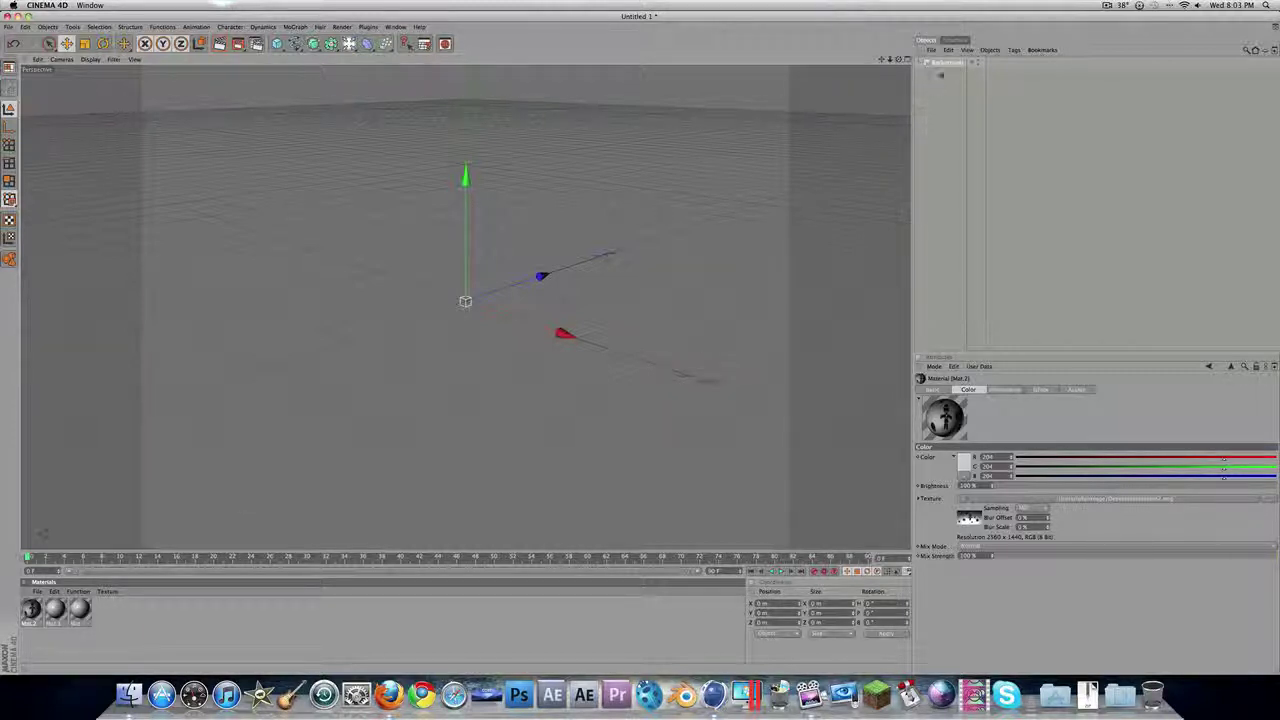
pyautogui.moveTo(919, 103); pyautogui.dragTo(942, 64)
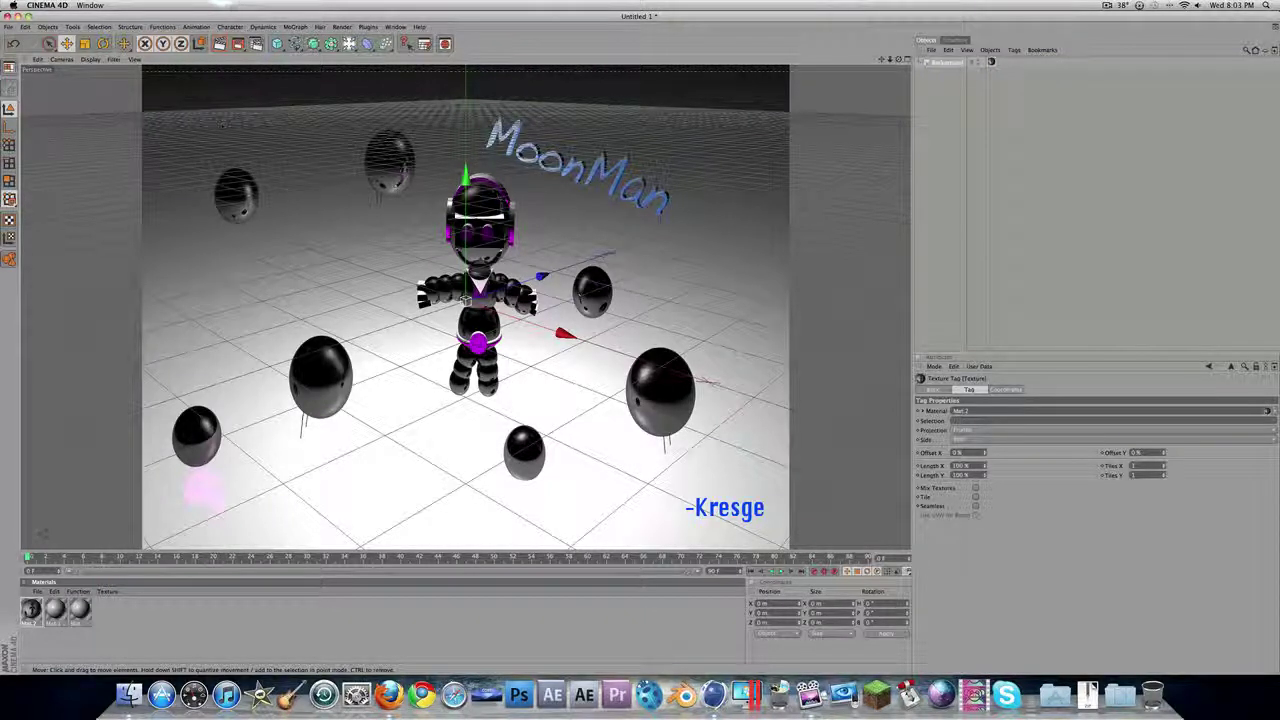
# - Set the Output Width to 2560 pixels in Render Settings
pyautogui.hotkey('ctrl', 'b')
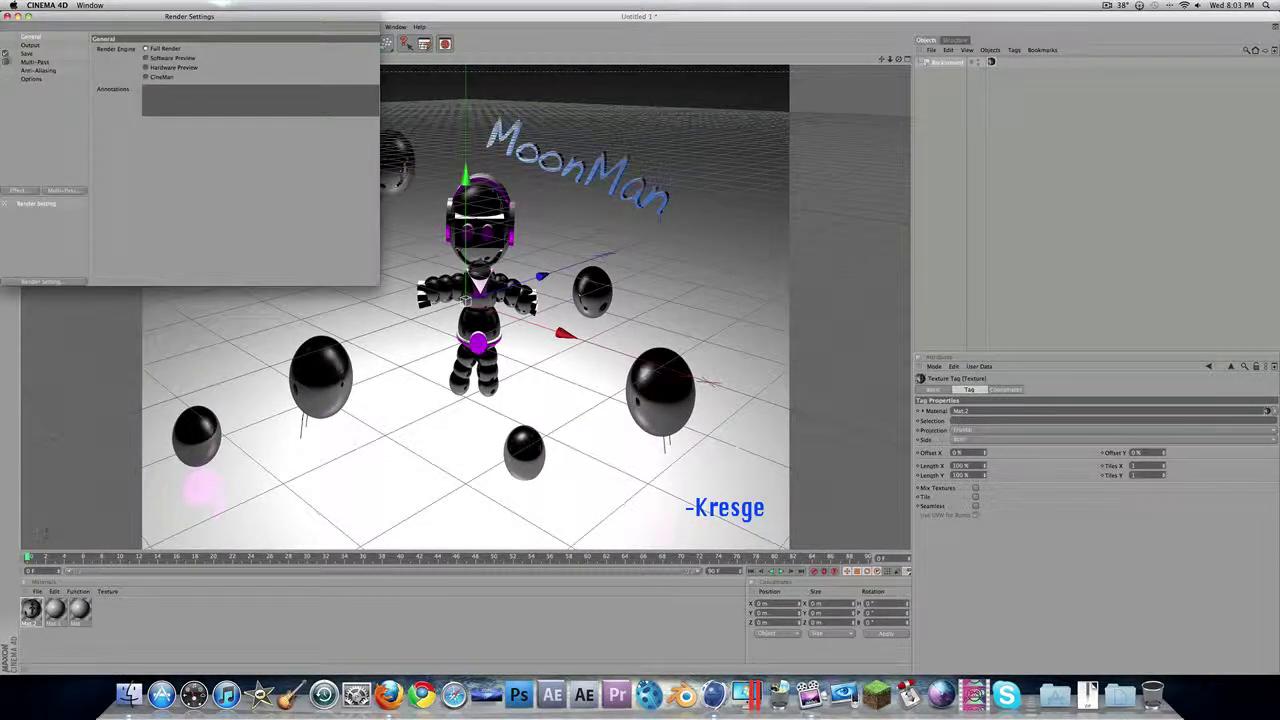
pyautogui.click(28, 46)
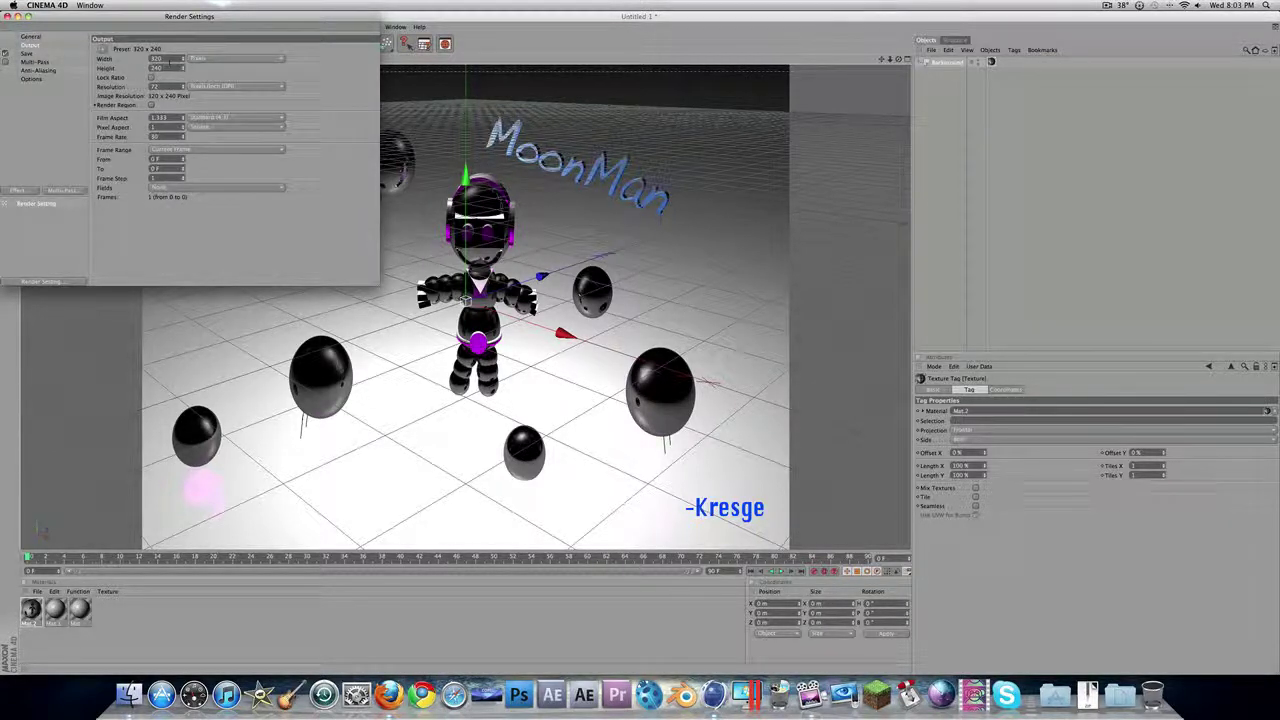
pyautogui.doubleClick(157, 59)
pyautogui.write('2560')
pyautogui.press('Tab')
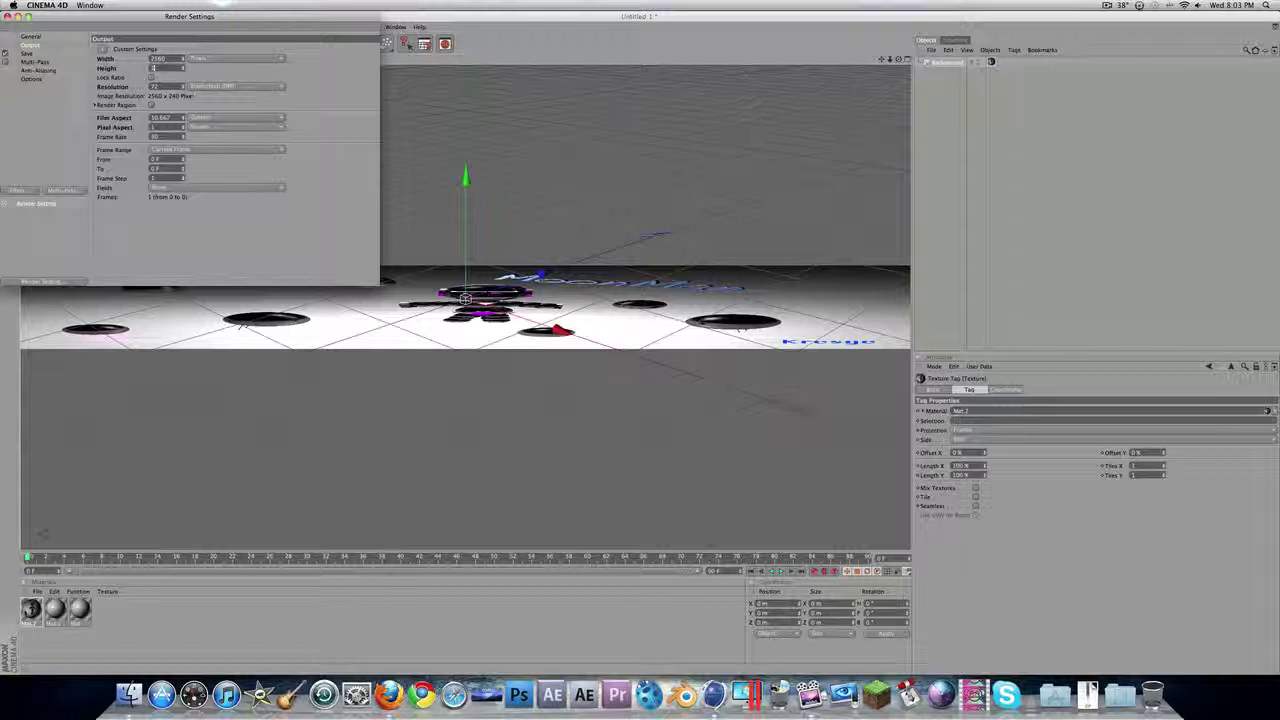
pyautogui.click(7, 17)
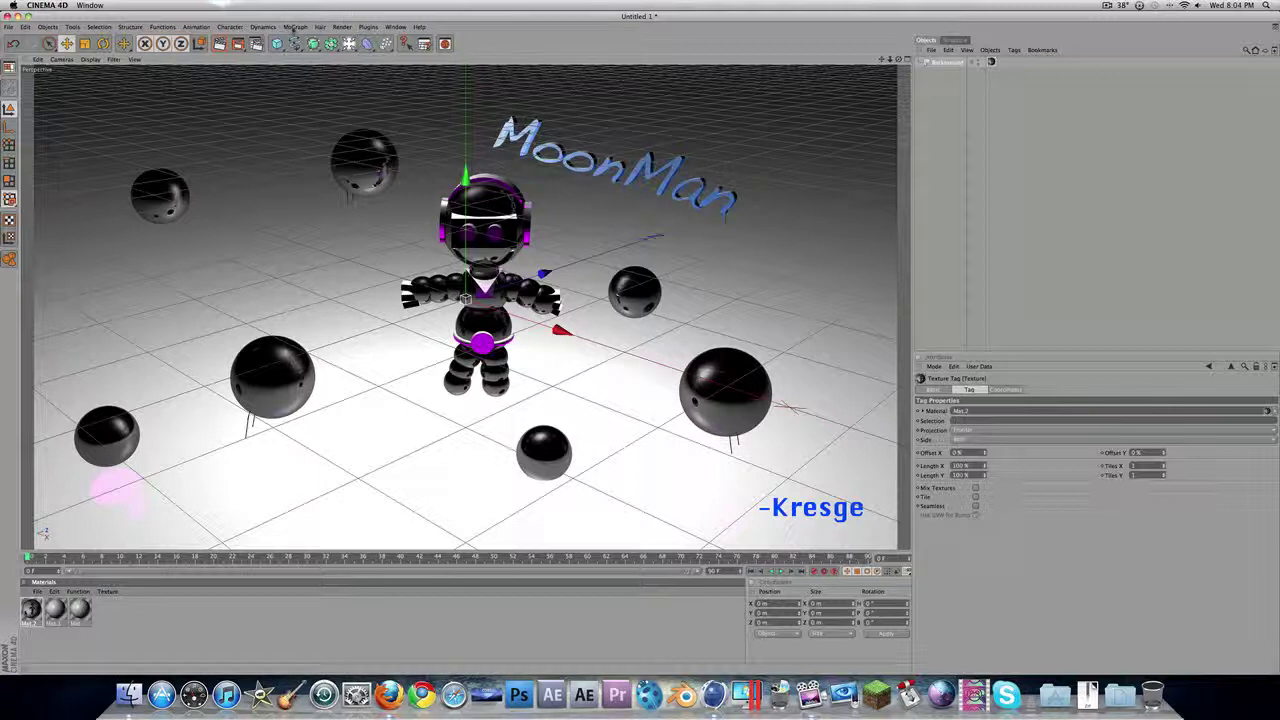
# - Add a Text object, rotate it toward the camera, and move it lower-left
pyautogui.click(293, 28)
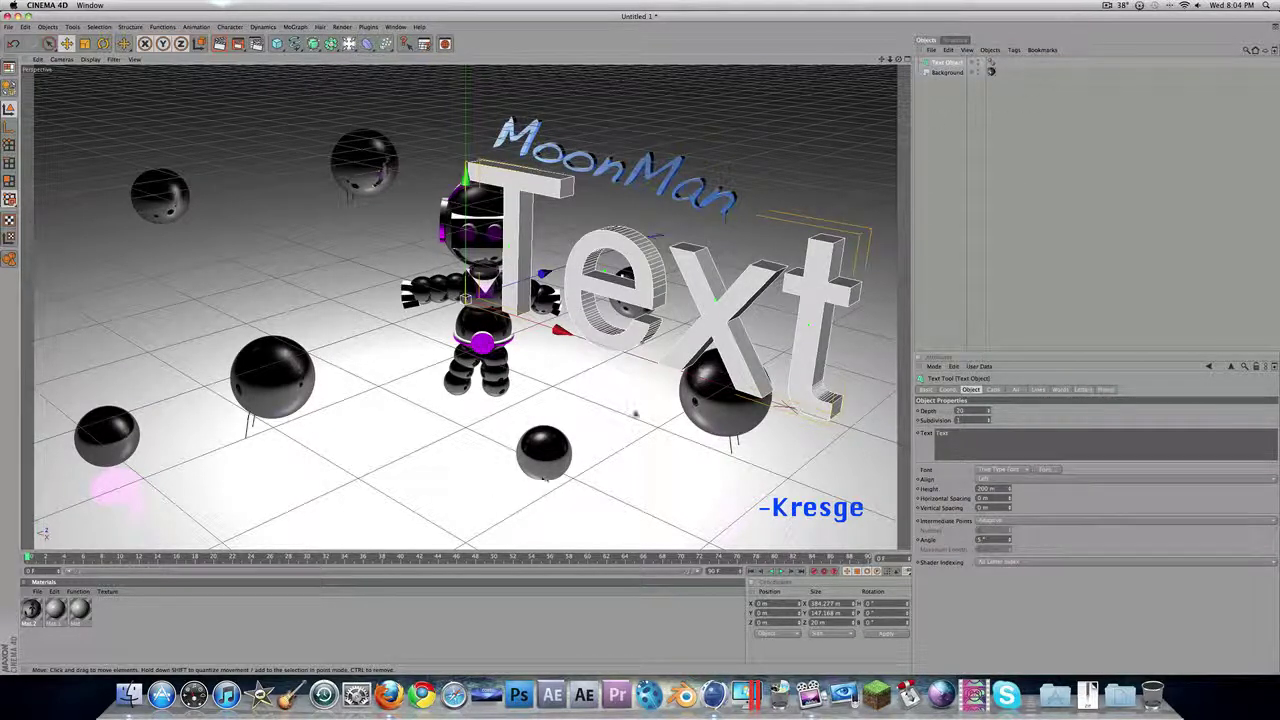
pyautogui.moveTo(680, 300)
pyautogui.mouseDown()
pyautogui.moveTo(490, 420)
pyautogui.moveTo(360, 320)
pyautogui.mouseUp()
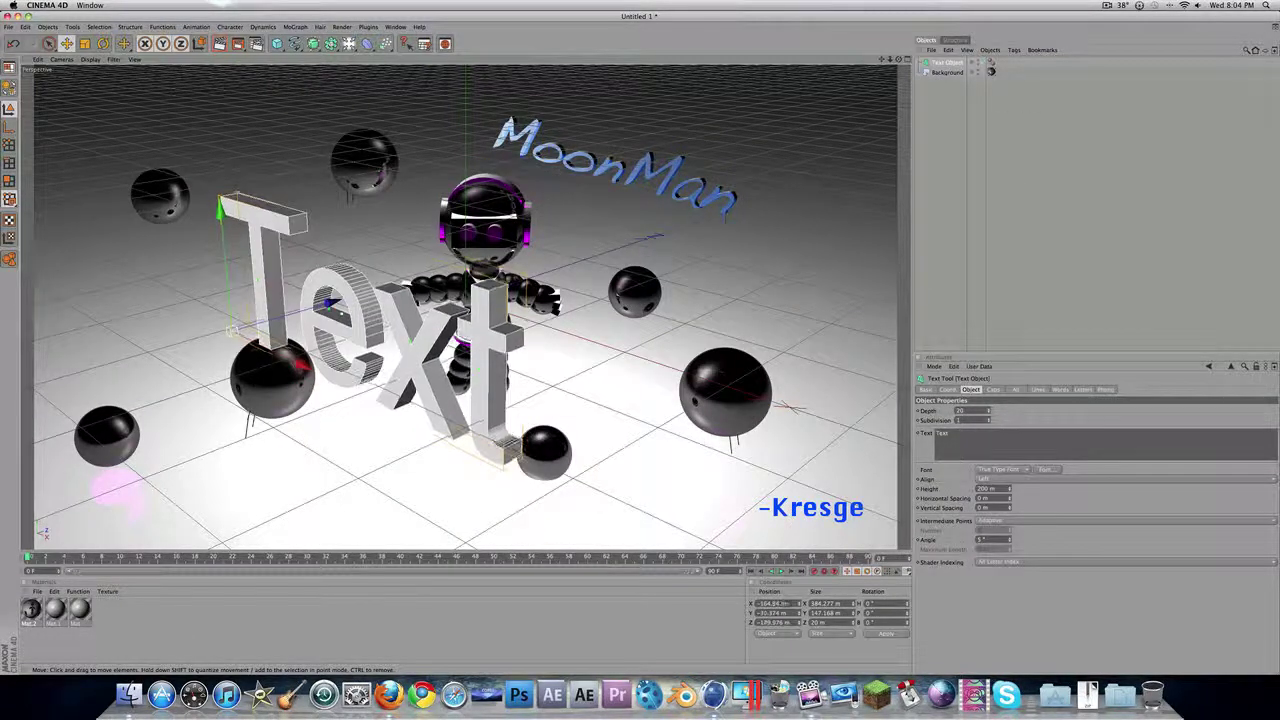
pyautogui.press('r')
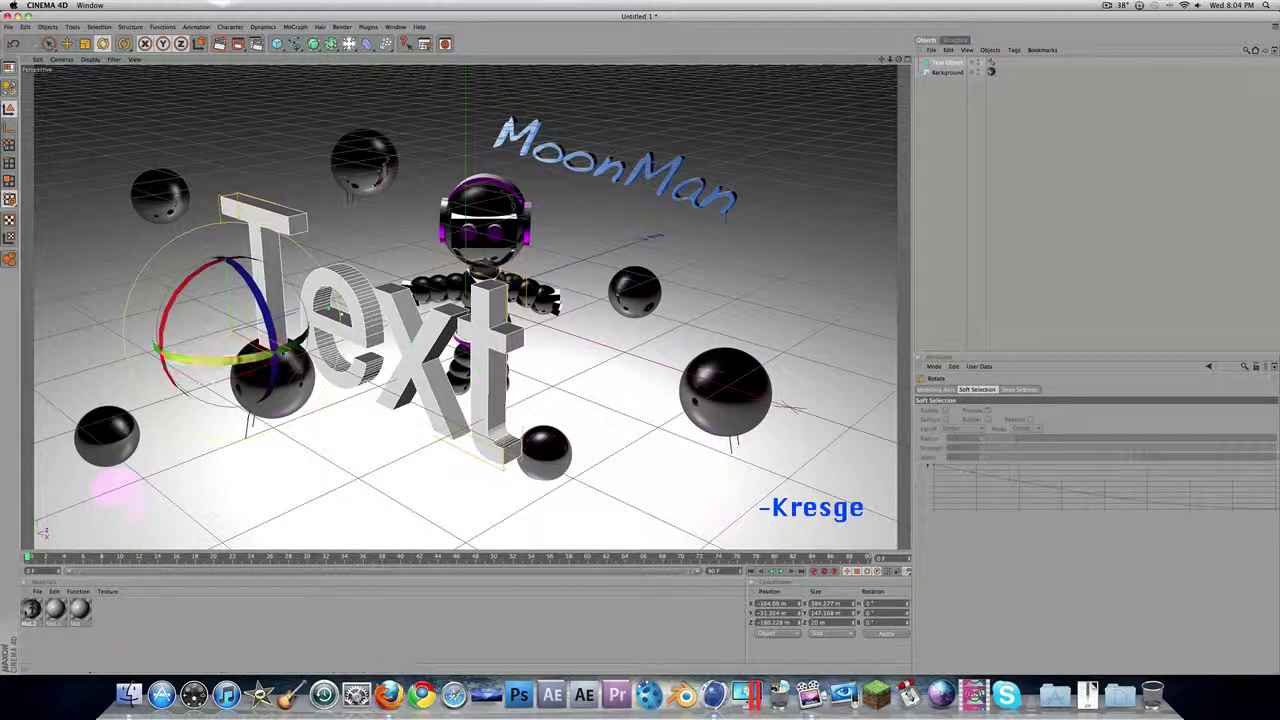
pyautogui.moveTo(250, 360)
pyautogui.mouseDown()
pyautogui.moveTo(236, 356)
pyautogui.moveTo(298, 347)
pyautogui.mouseUp()
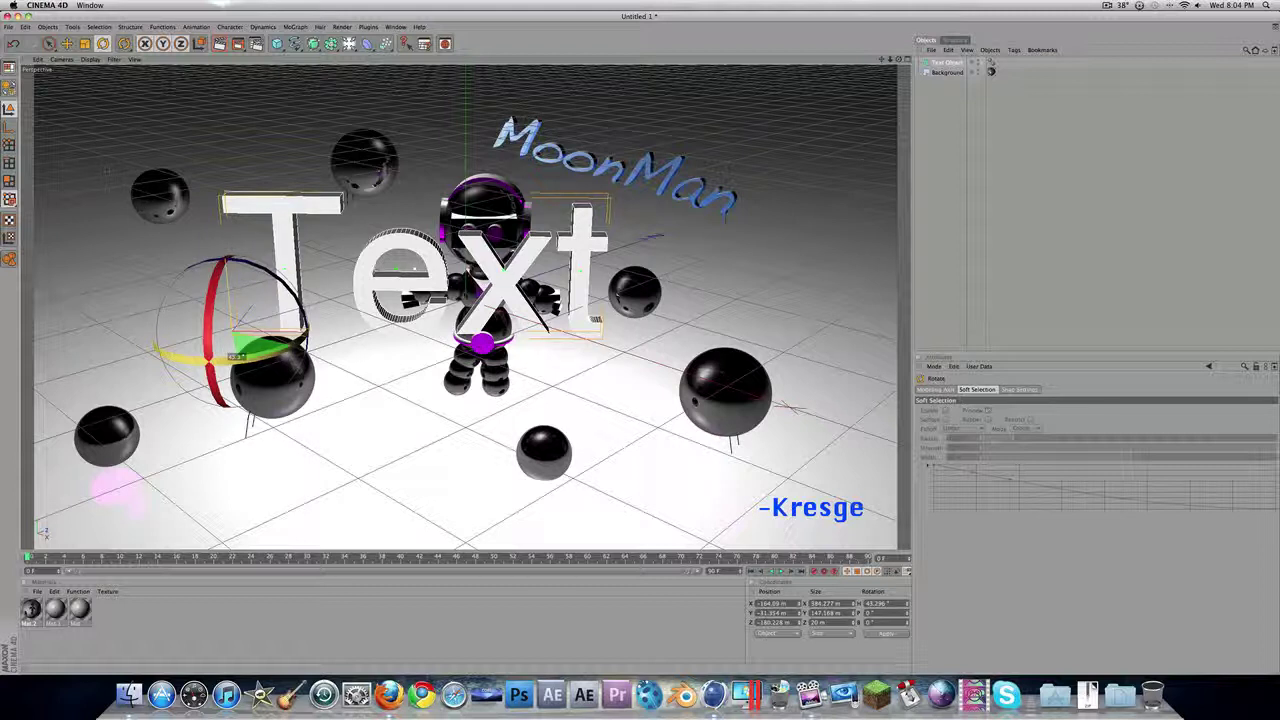
pyautogui.moveTo(238, 355); pyautogui.dragTo(250, 352)
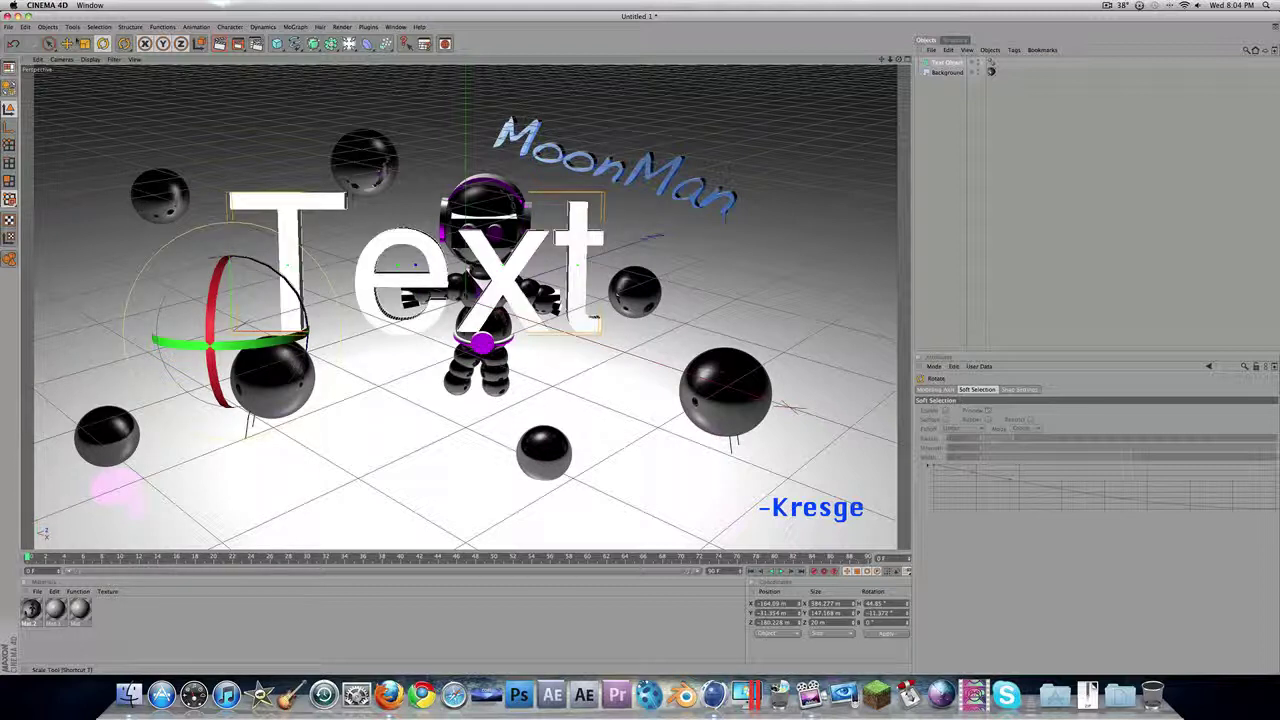
pyautogui.click(66, 43)
pyautogui.click(66, 43)
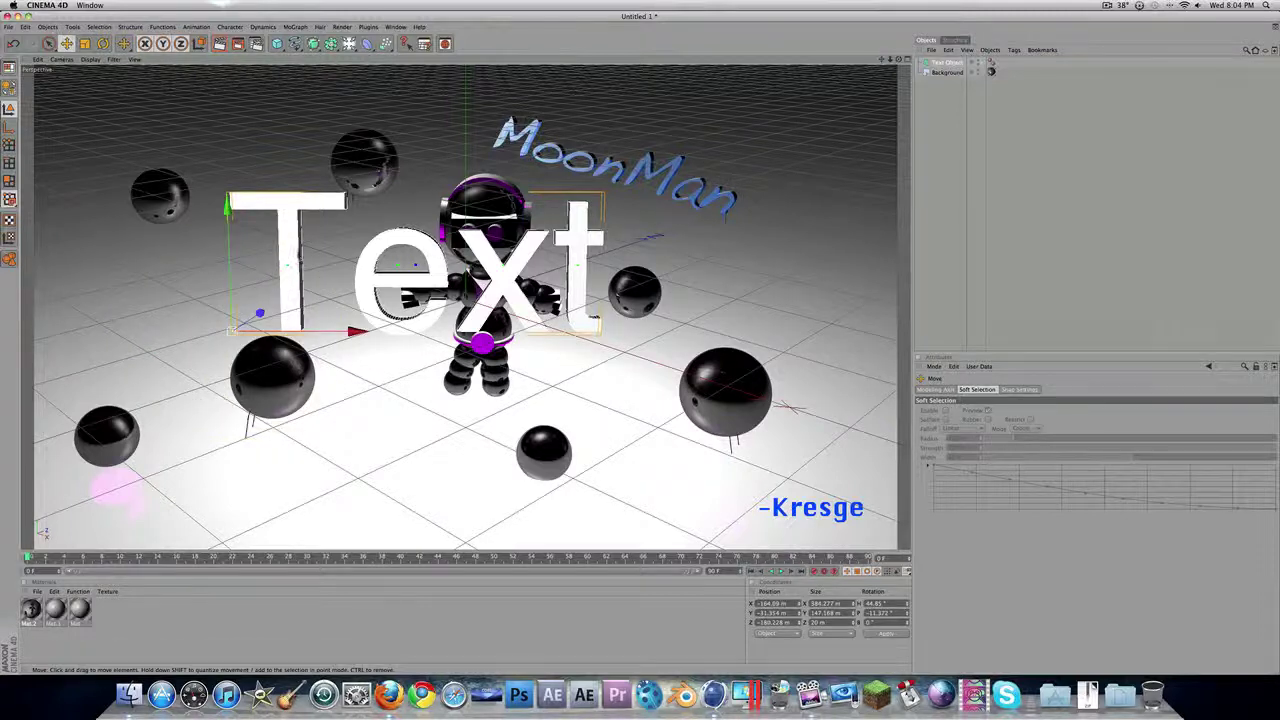
pyautogui.moveTo(277, 276)
pyautogui.mouseDown()
pyautogui.moveTo(205, 430)
pyautogui.moveTo(185, 412)
pyautogui.mouseUp()
# - Set the new material's colour to bright red
pyautogui.doubleClick(79, 610)
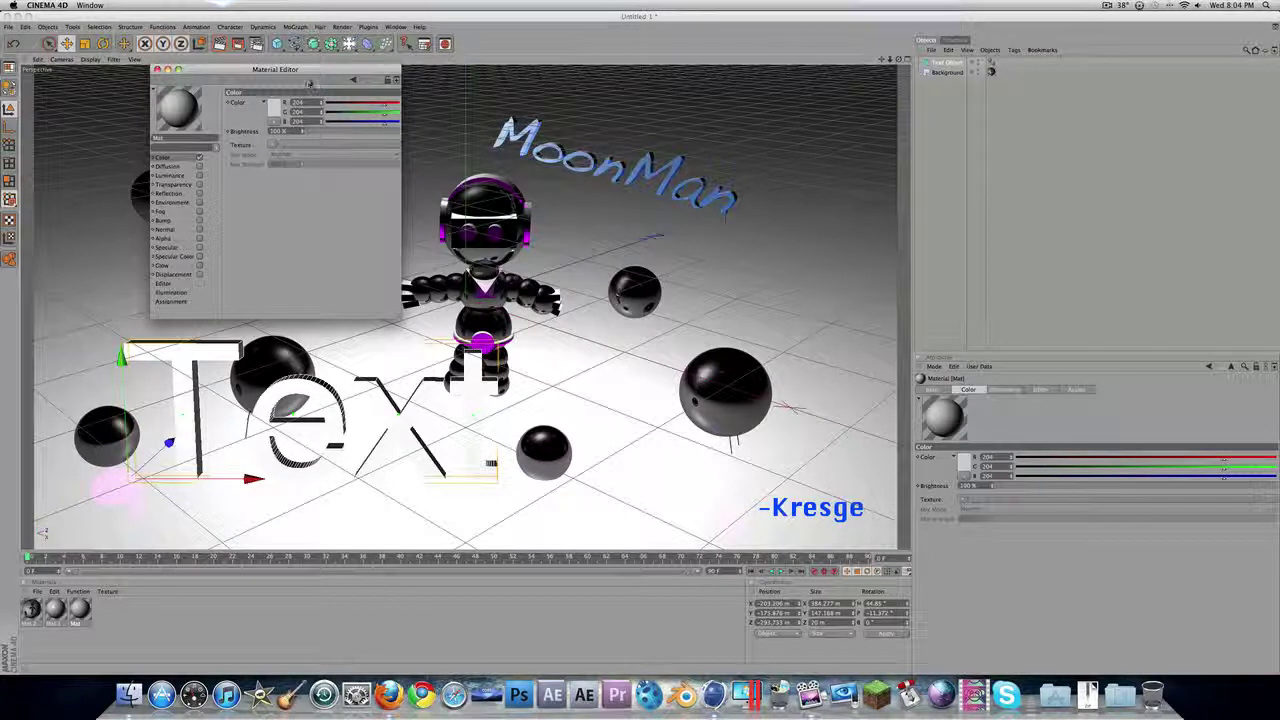
pyautogui.click(273, 107)
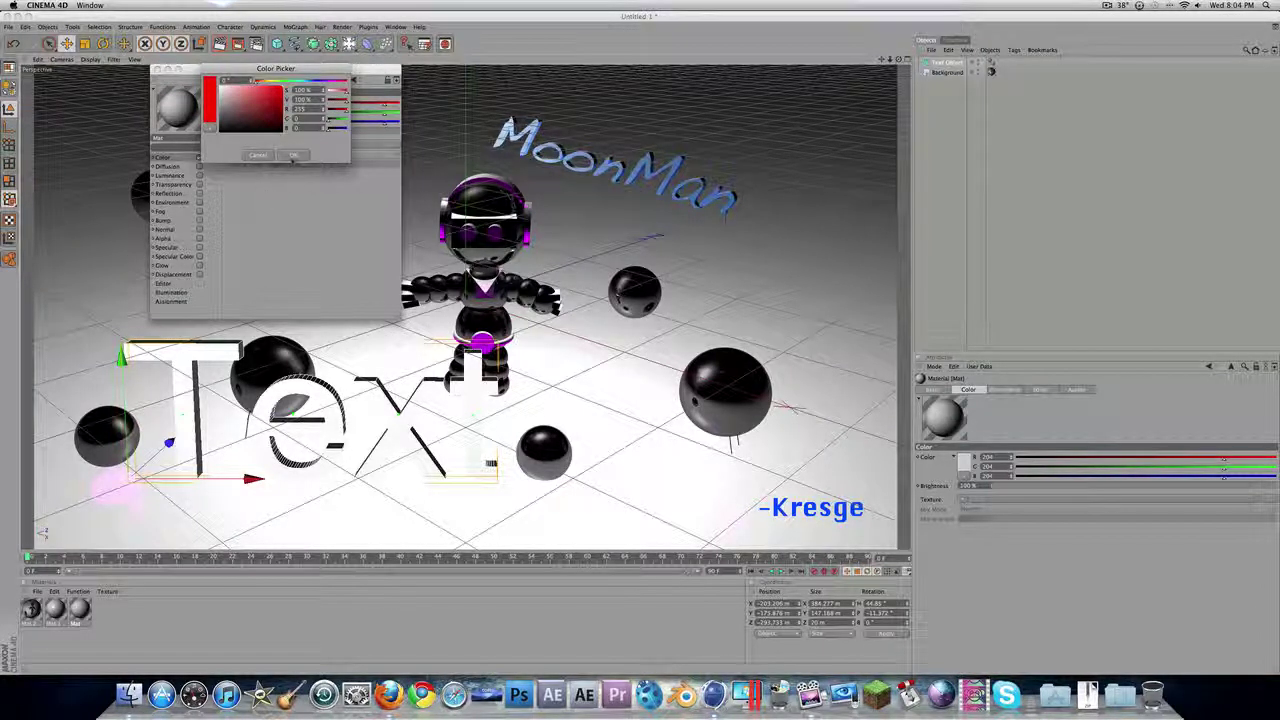
pyautogui.click(292, 156)
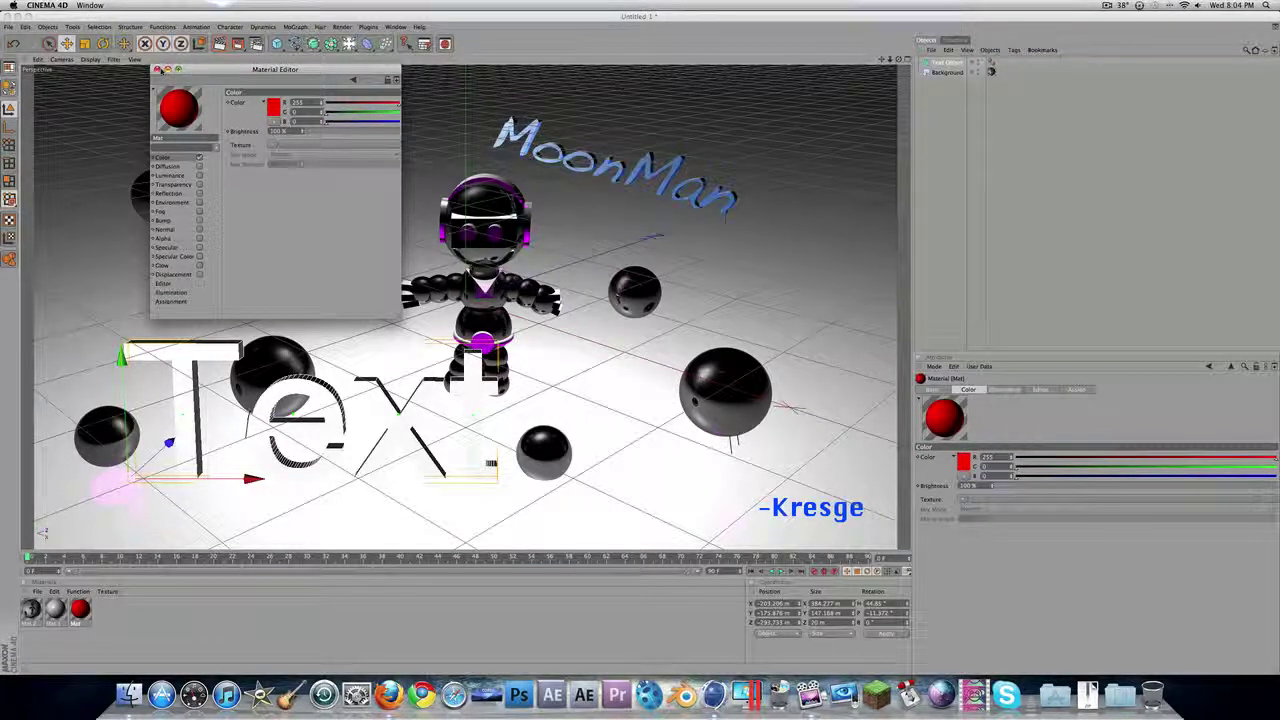
# - Apply the red material to the Text object and preview a render
pyautogui.click(157, 69)
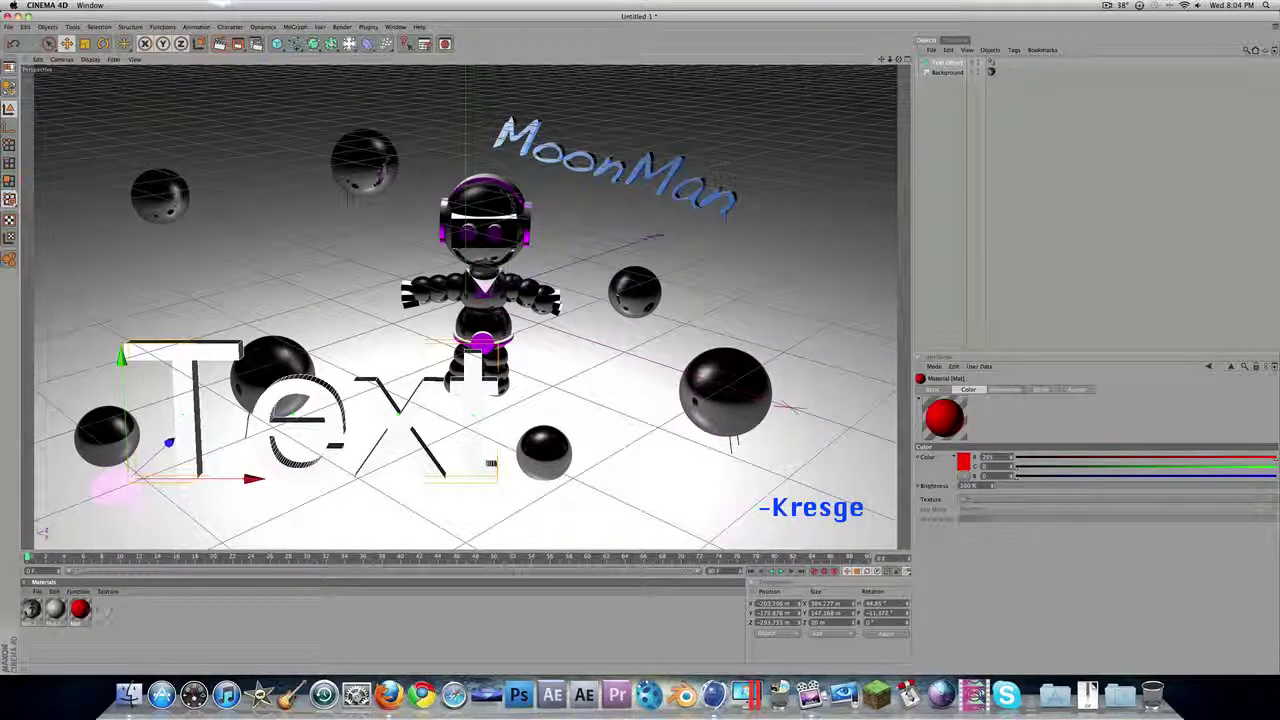
pyautogui.moveTo(172, 420); pyautogui.dragTo(178, 420)
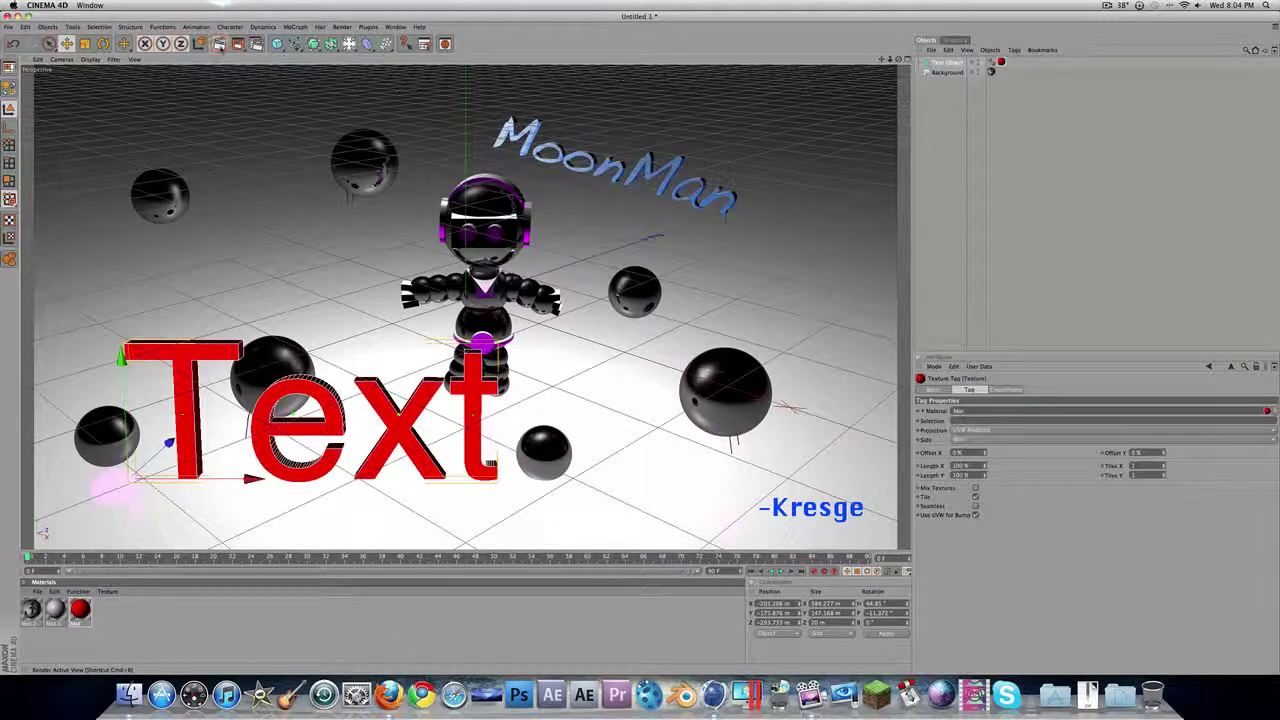
pyautogui.press('super+r')
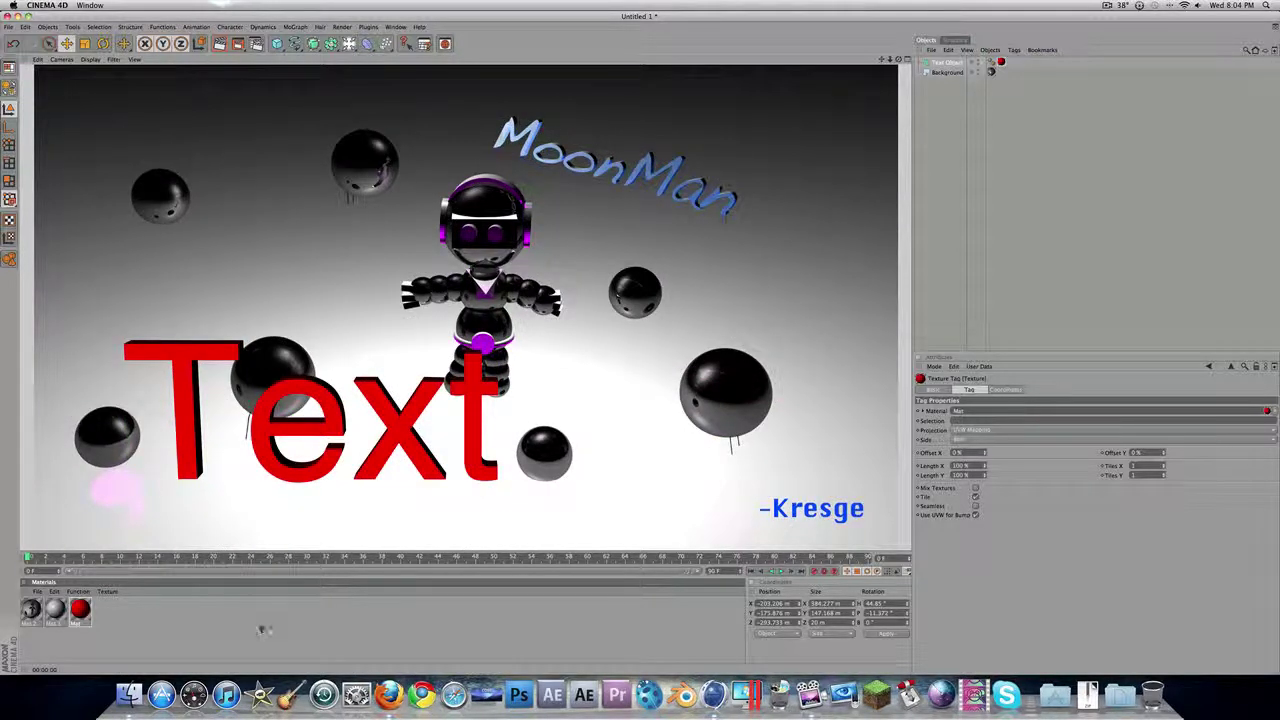
pyautogui.click(264, 626)
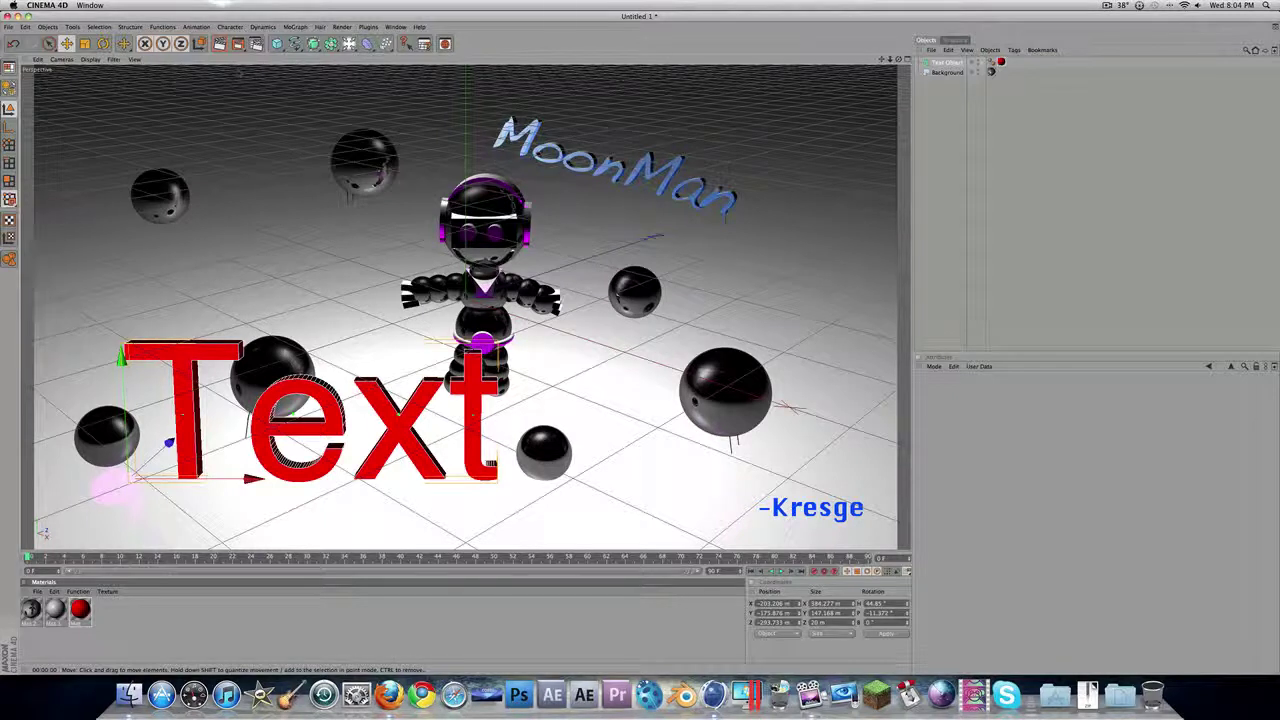
# - Add a Plane and position it beneath the Text
pyautogui.moveTo(314, 44); pyautogui.dragTo(302, 62)
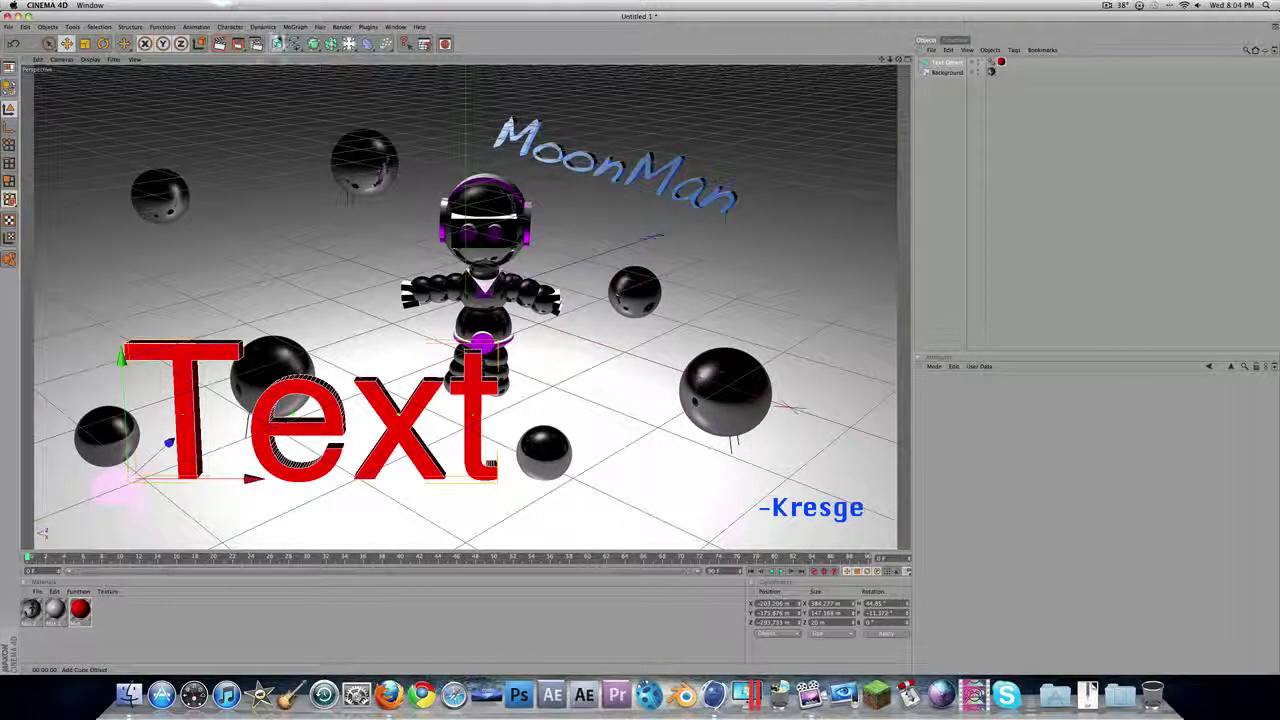
pyautogui.moveTo(278, 44); pyautogui.dragTo(357, 66)
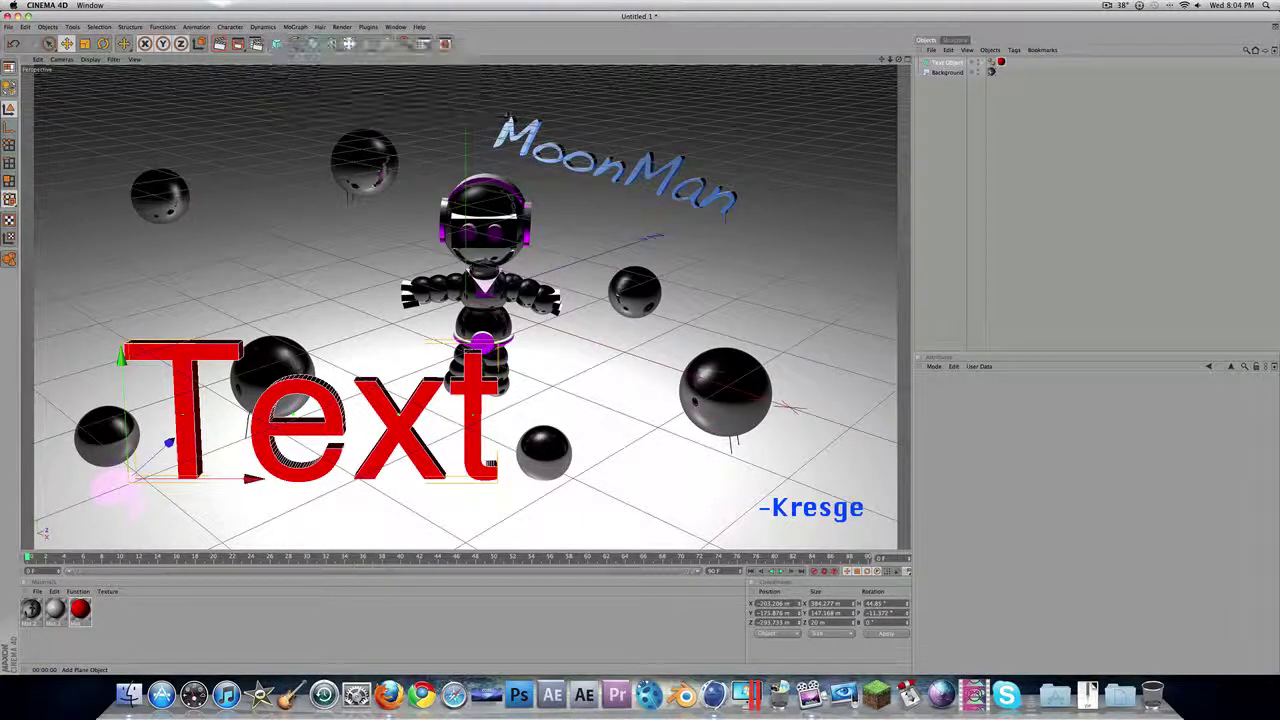
pyautogui.moveTo(470, 300)
pyautogui.mouseDown()
pyautogui.moveTo(310, 473)
pyautogui.moveTo(318, 493)
pyautogui.moveTo(317, 482)
pyautogui.mouseUp()
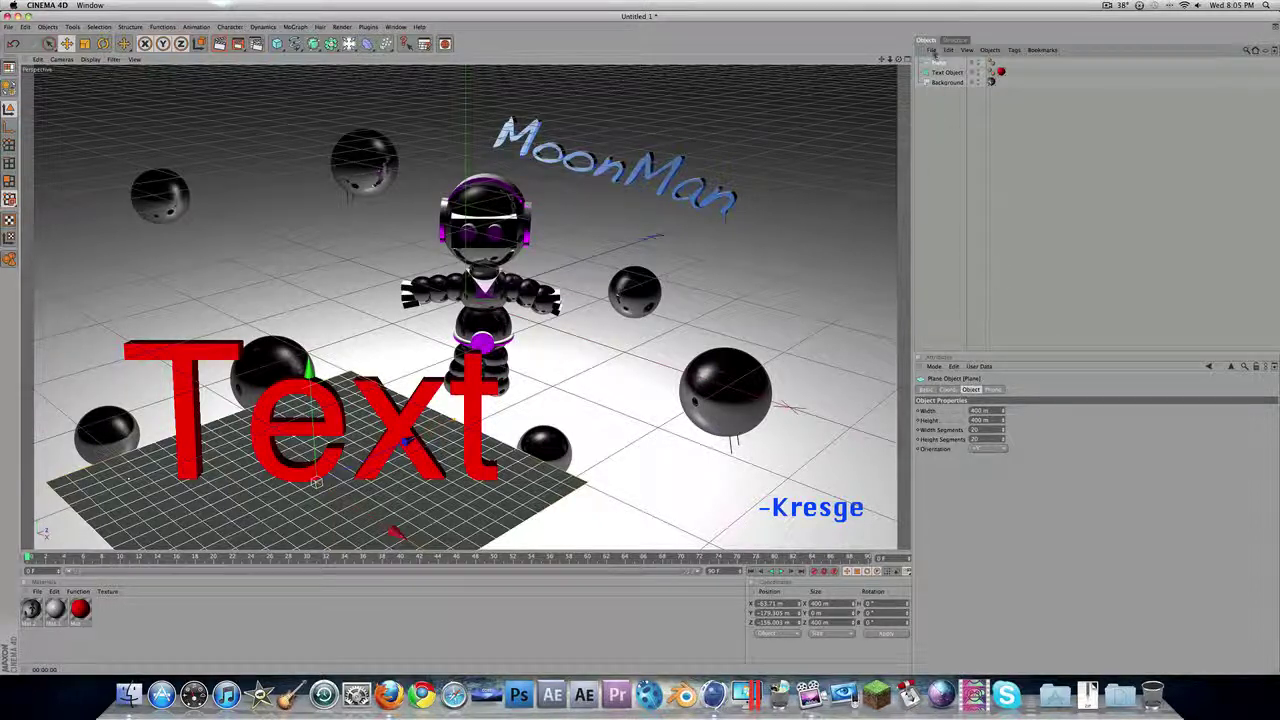
# - Add a Light to the scene
pyautogui.click(931, 50)
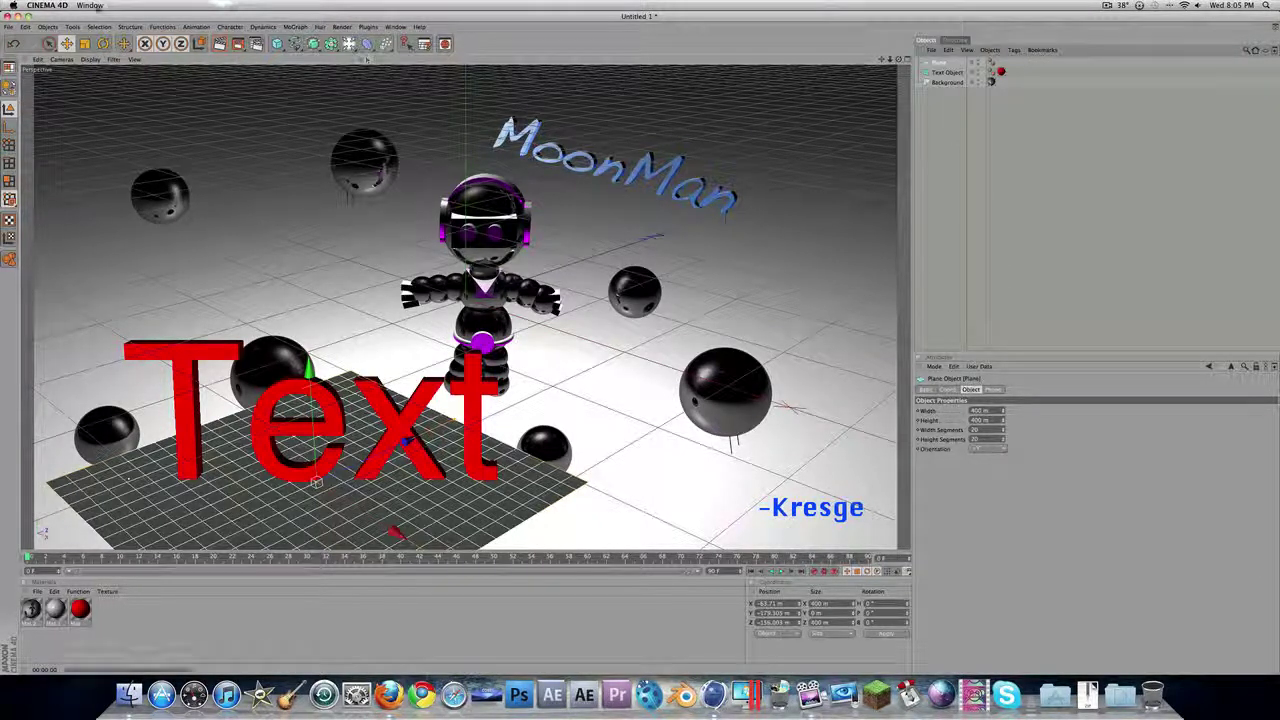
pyautogui.moveTo(349, 44); pyautogui.dragTo(376, 54)
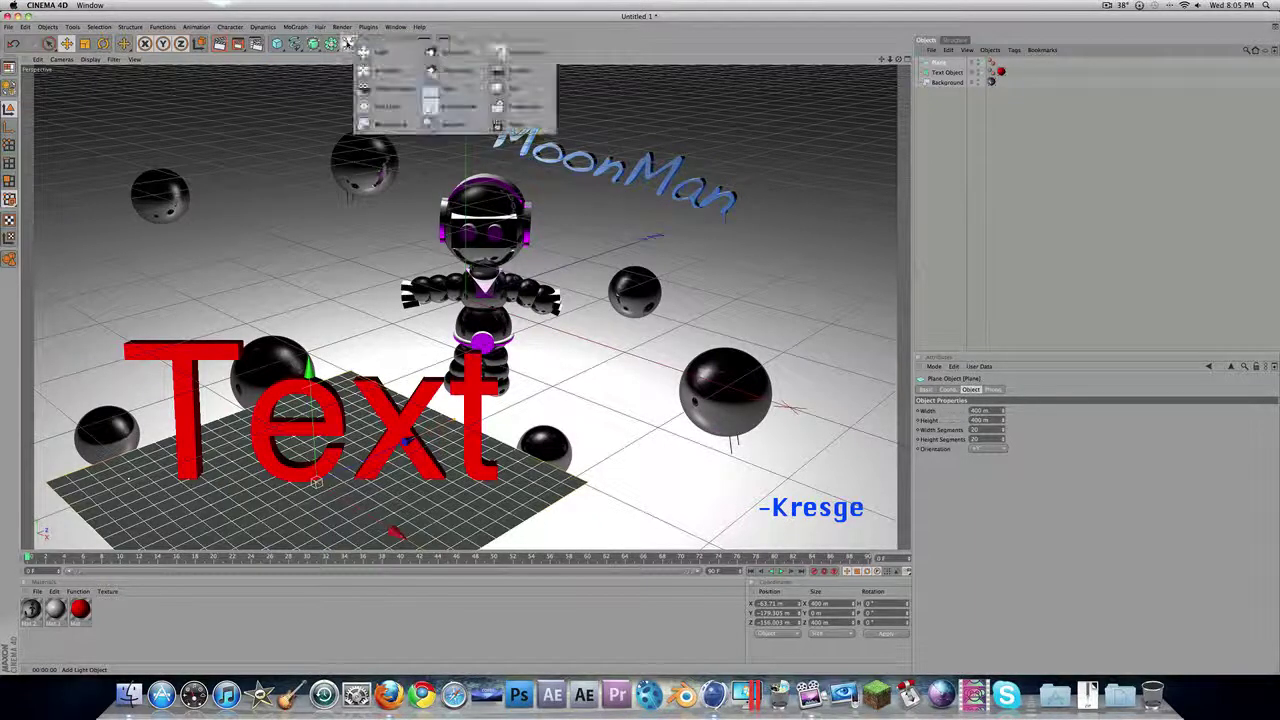
pyautogui.click(376, 54)
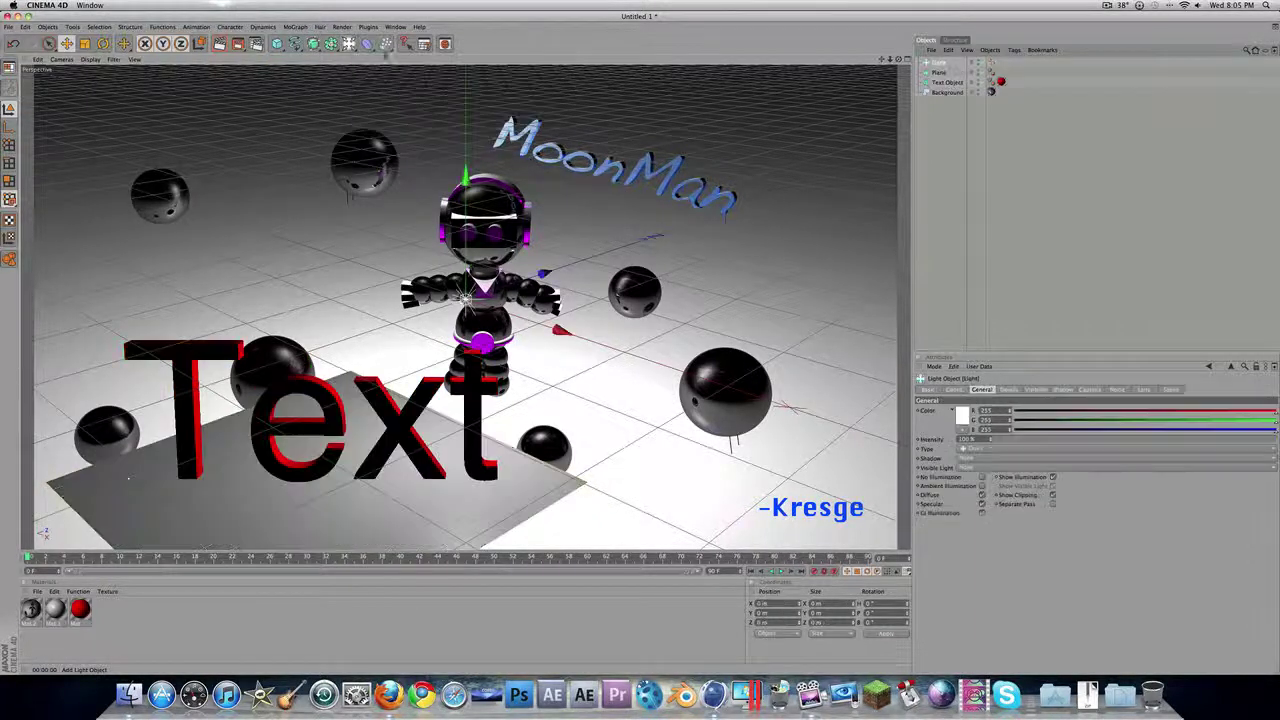
# - Add a Compositing tag to the Plane and adjust its options
pyautogui.click(938, 72)
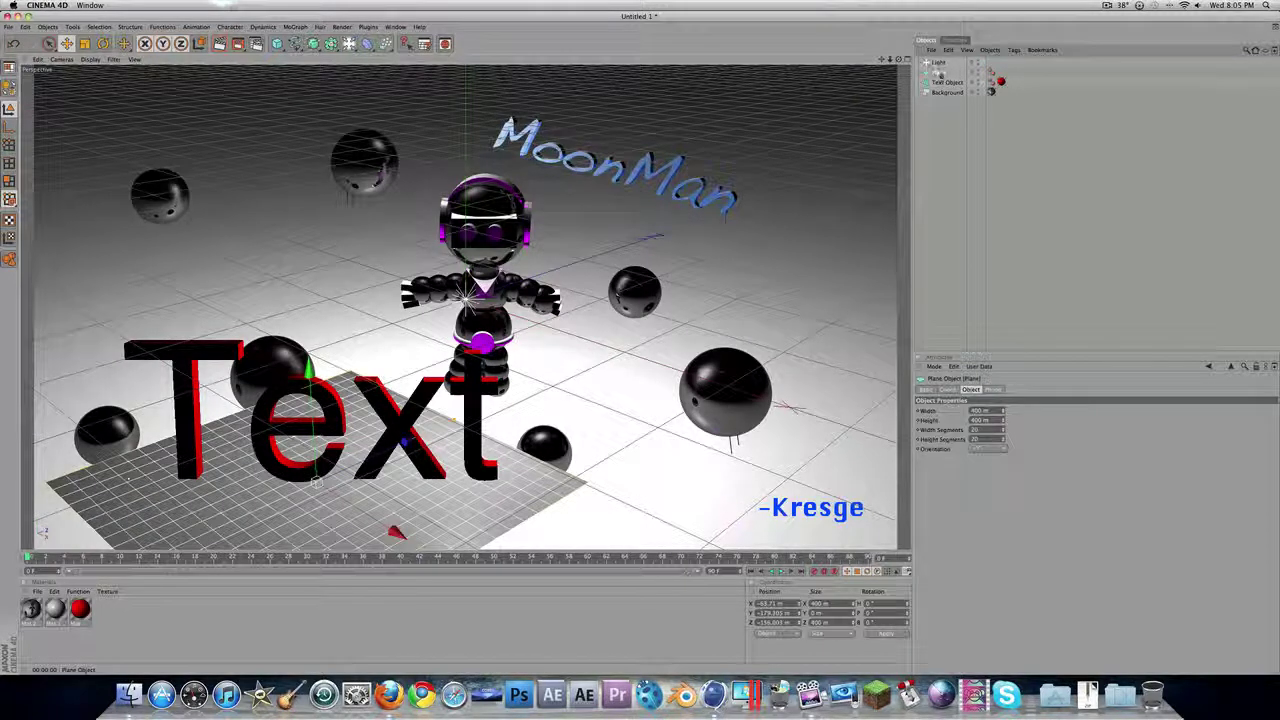
pyautogui.rightClick(938, 74)
pyautogui.moveTo(976, 78)
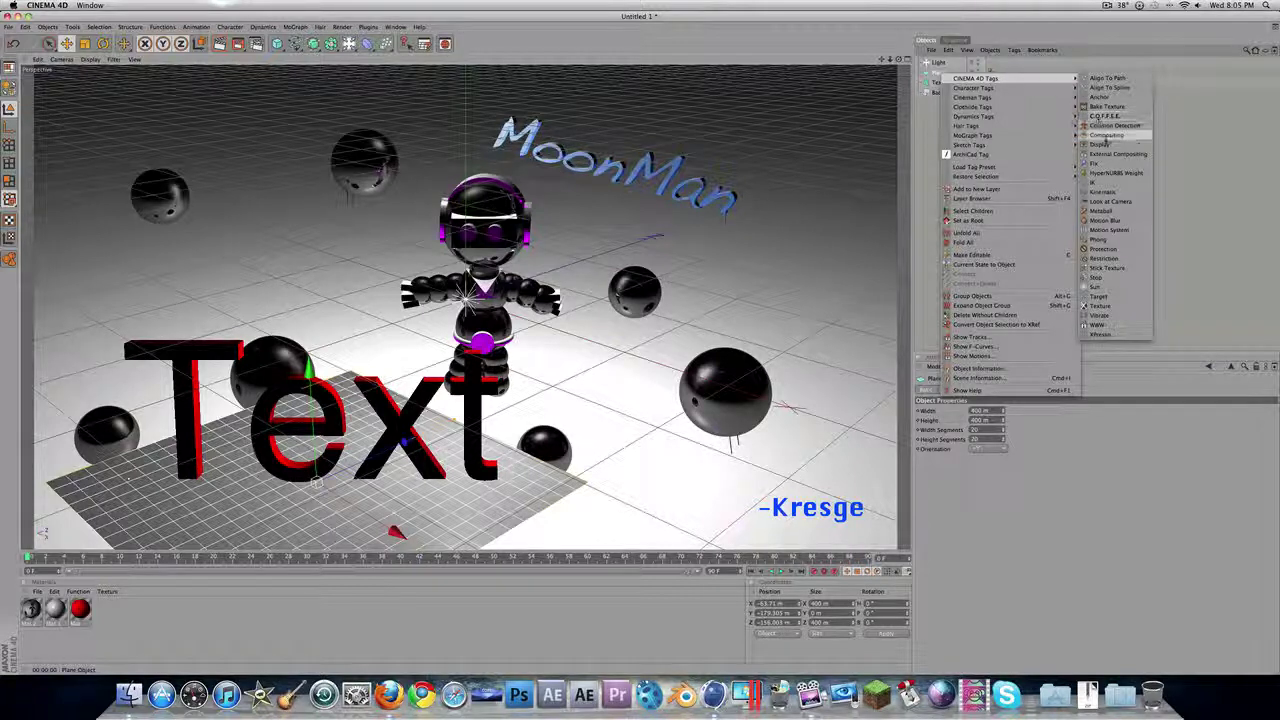
pyautogui.click(1102, 136)
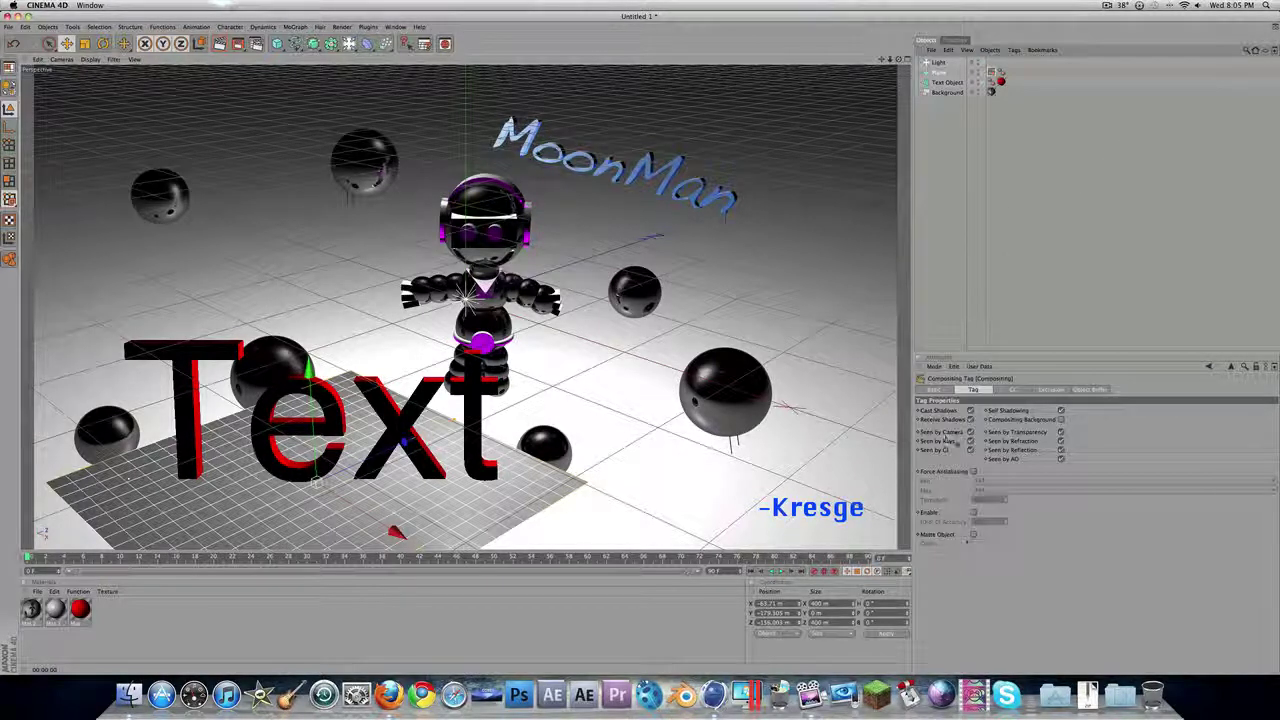
pyautogui.click(1061, 411)
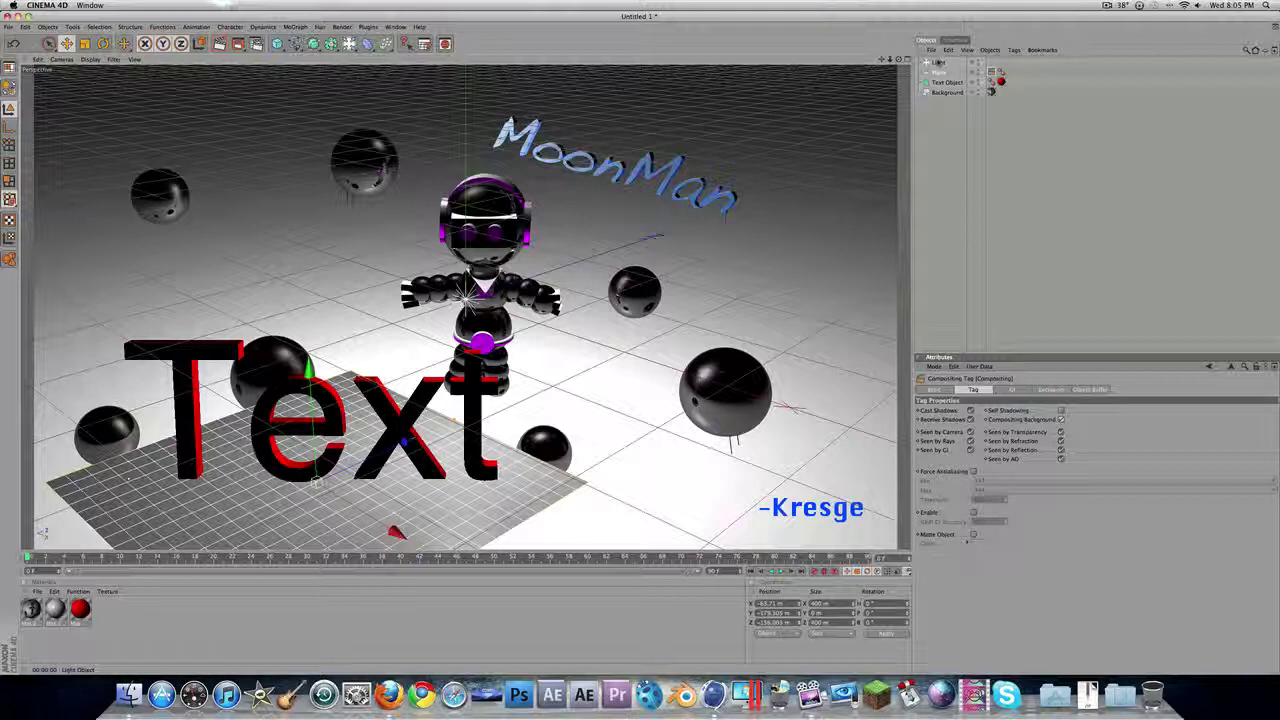
# - Preview a render, then drag Mat.2 onto the Plane
pyautogui.click(939, 72)
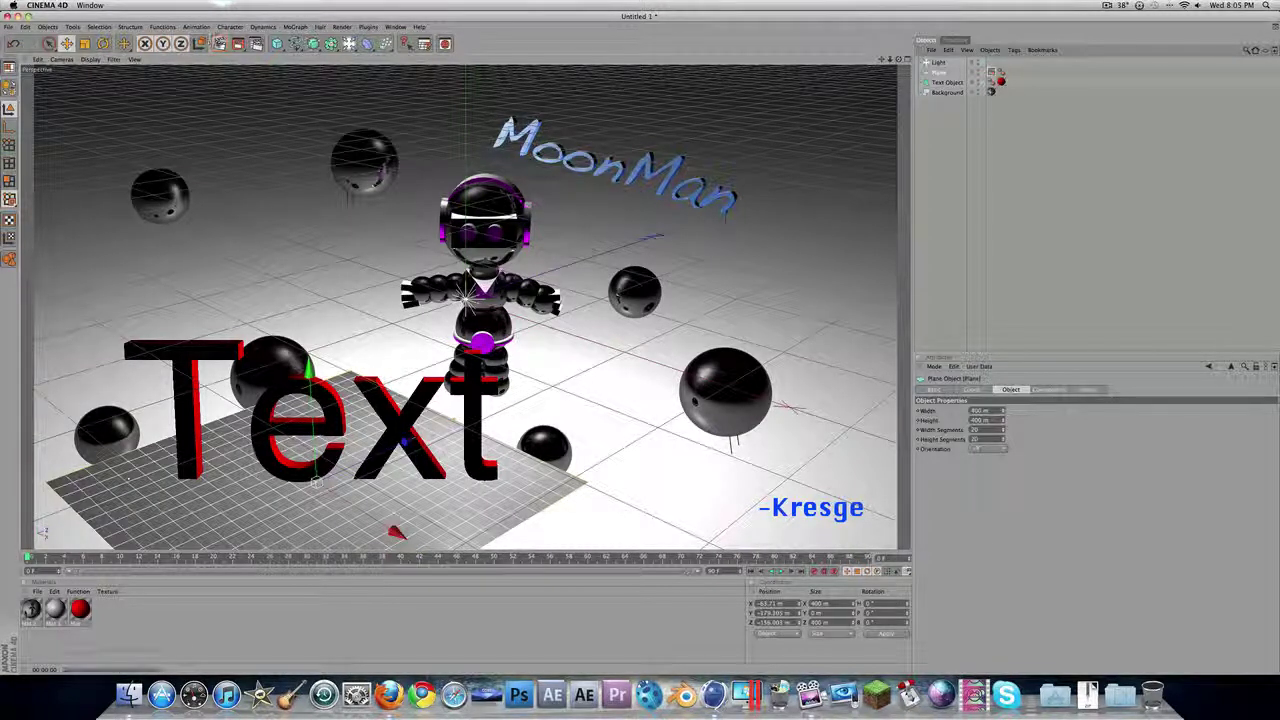
pyautogui.click(220, 43)
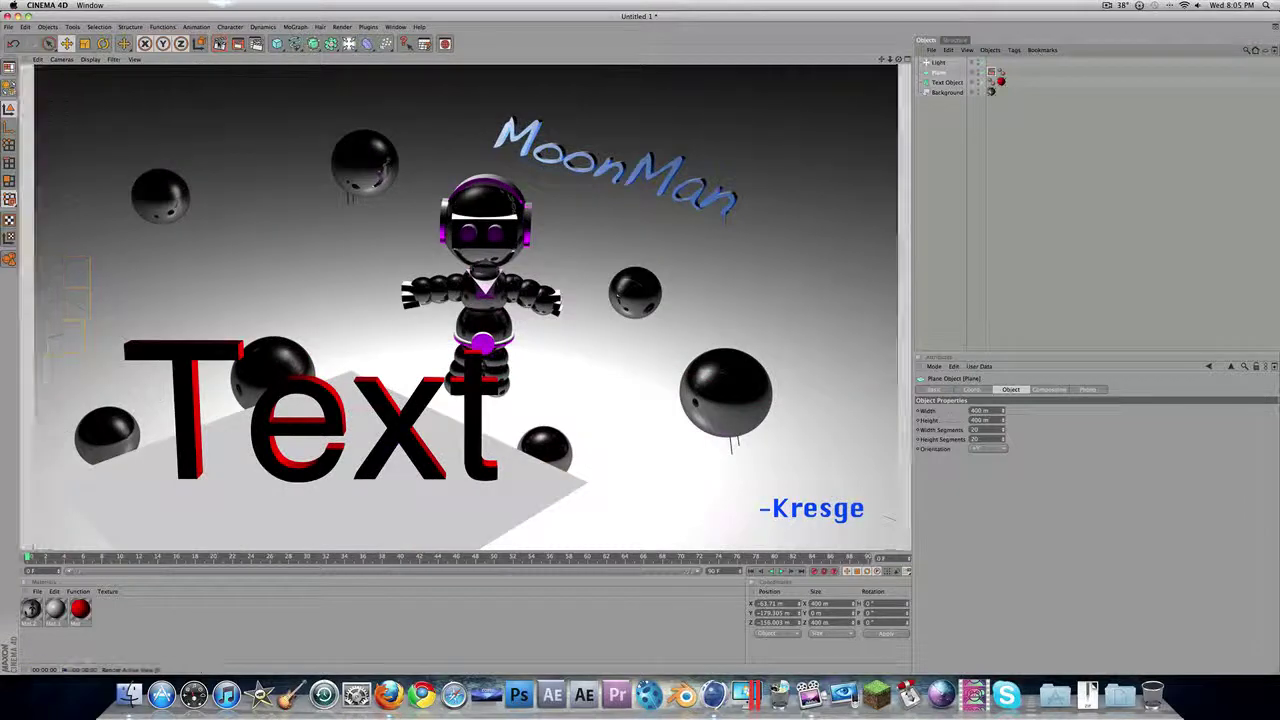
pyautogui.click(1079, 215)
pyautogui.click(30, 615)
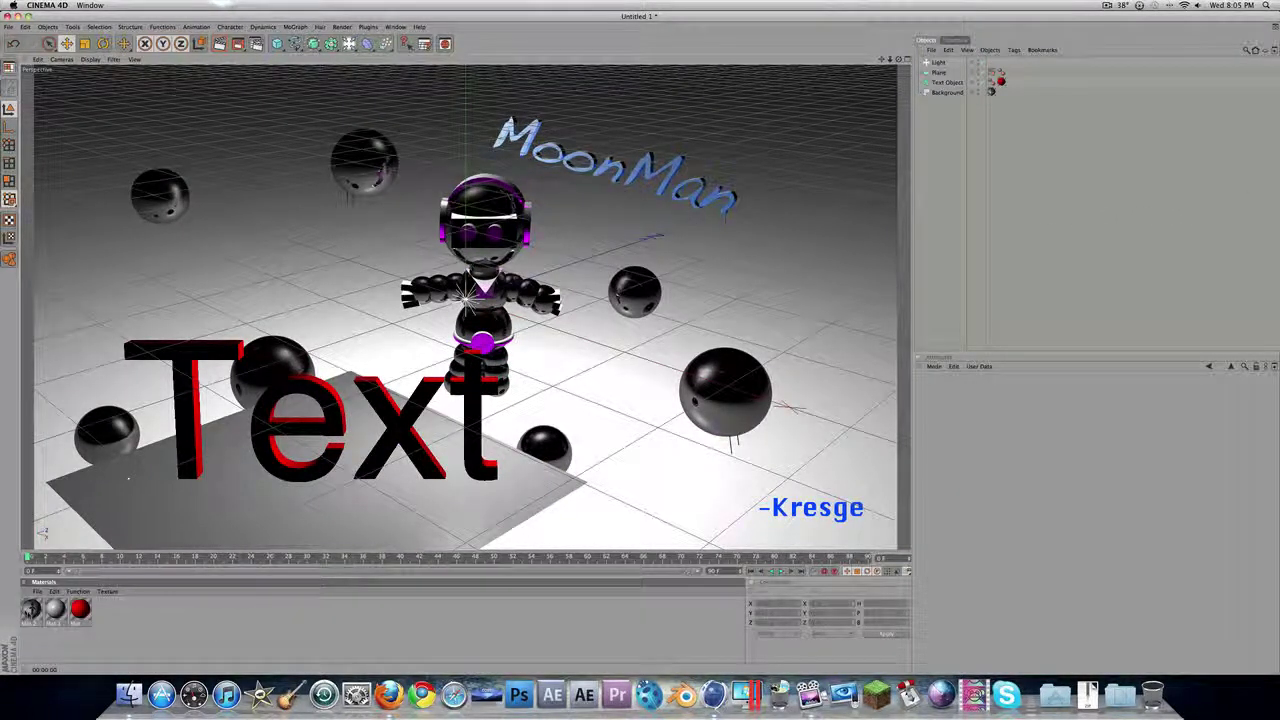
pyautogui.moveTo(30, 612); pyautogui.dragTo(140, 522)
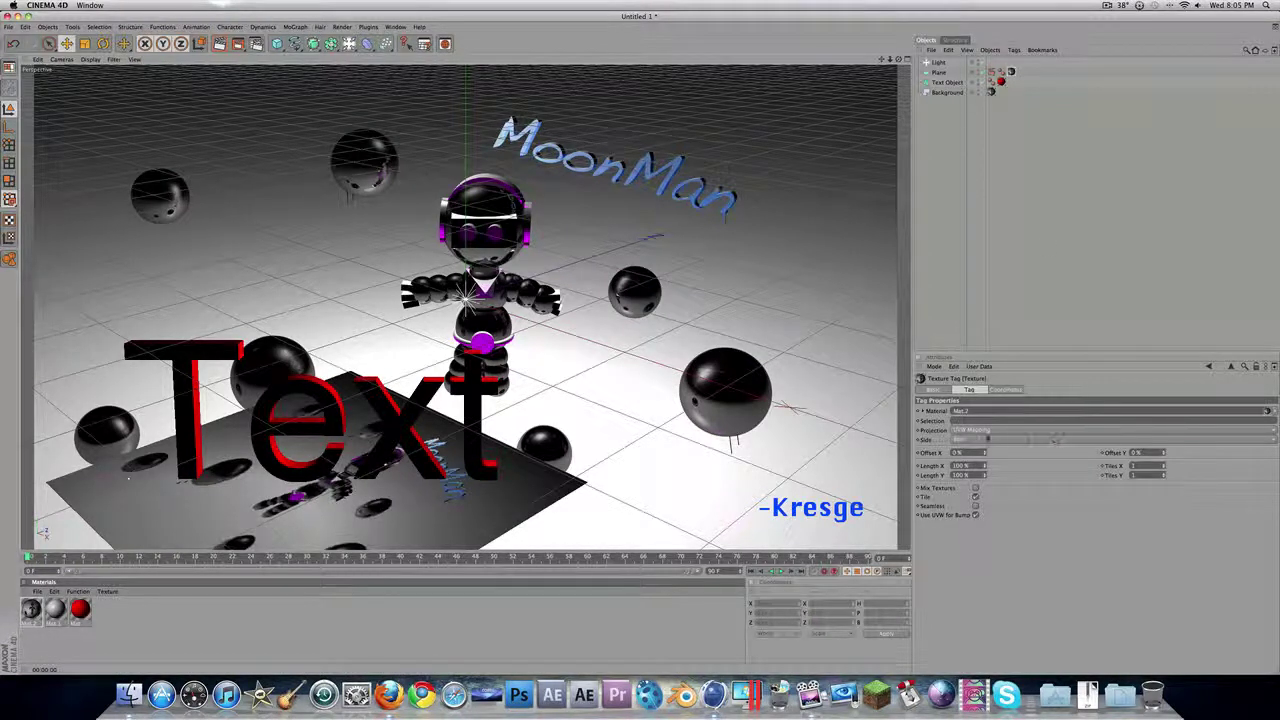
# - Set the Plane's texture projection to Frontal and render to check the blend
pyautogui.click(985, 431)
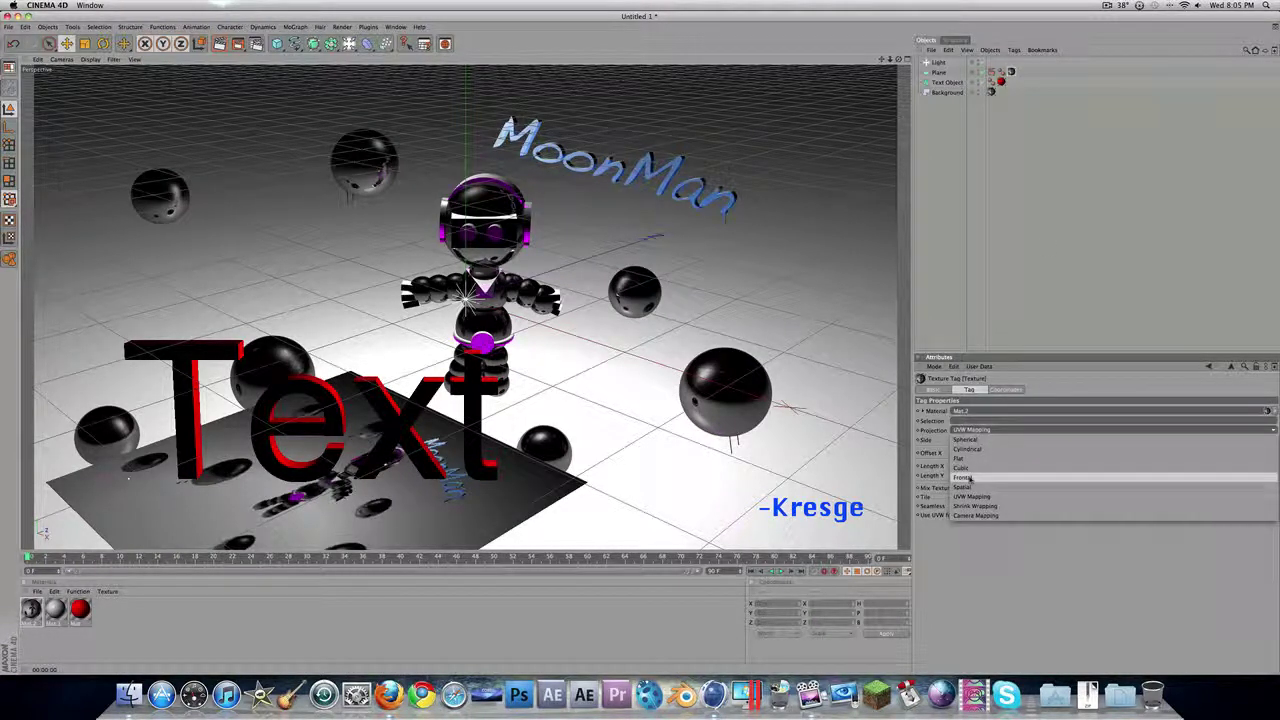
pyautogui.click(995, 431)
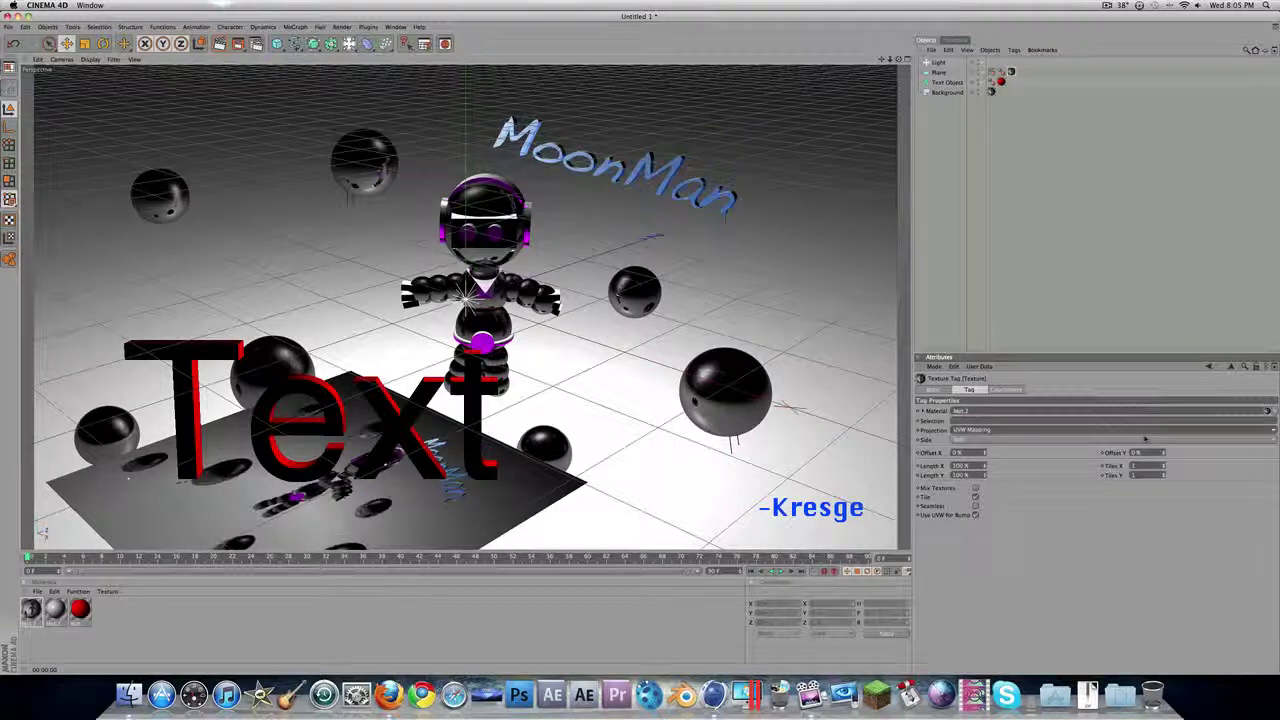
pyautogui.click(998, 432)
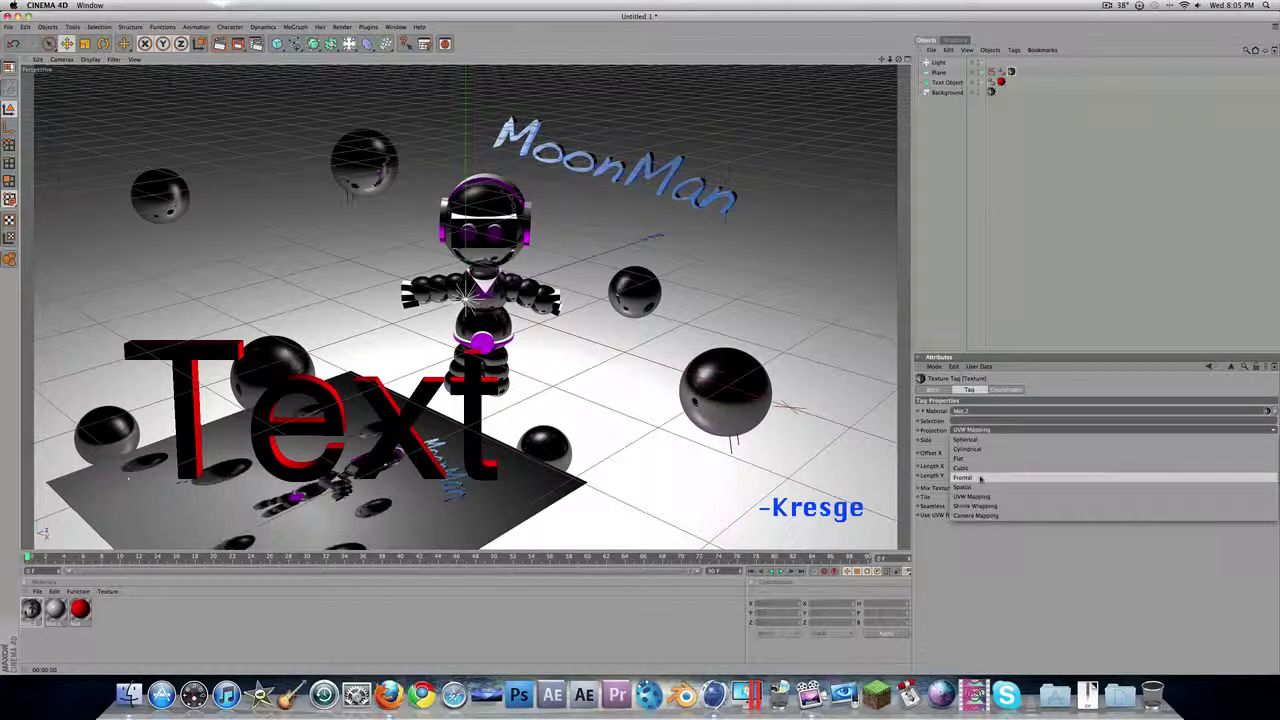
pyautogui.click(990, 478)
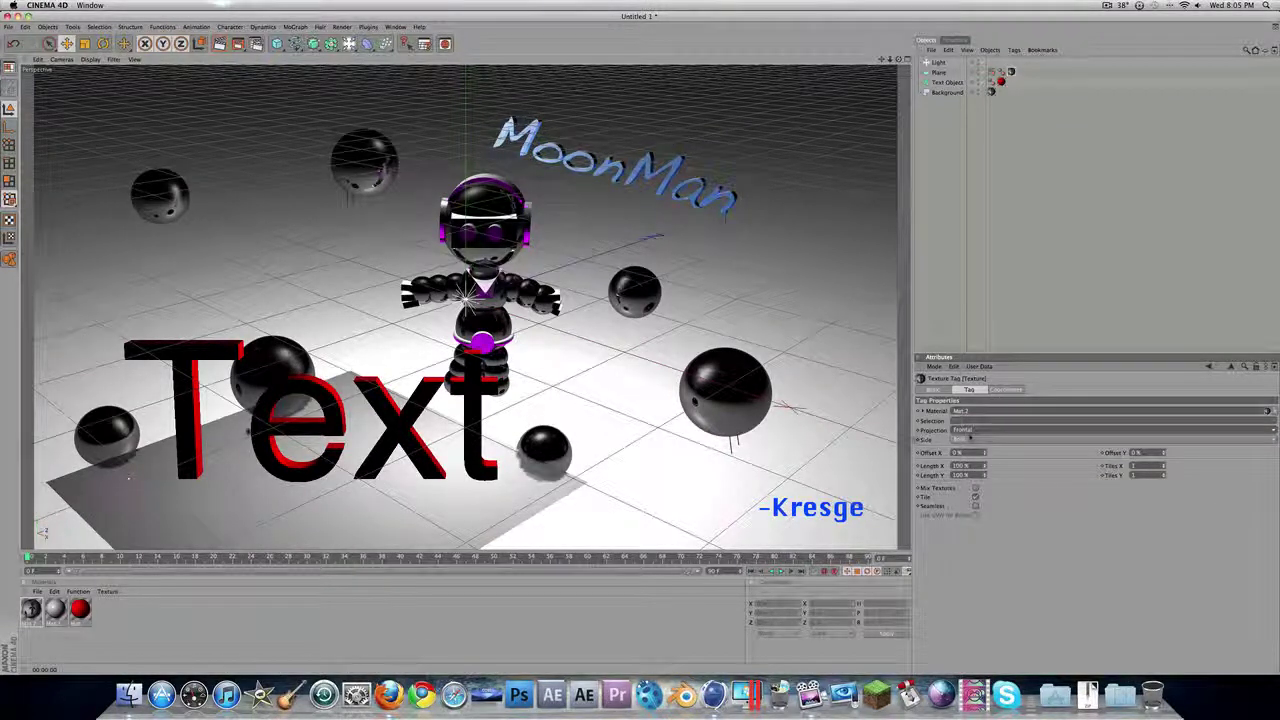
pyautogui.click(219, 43)
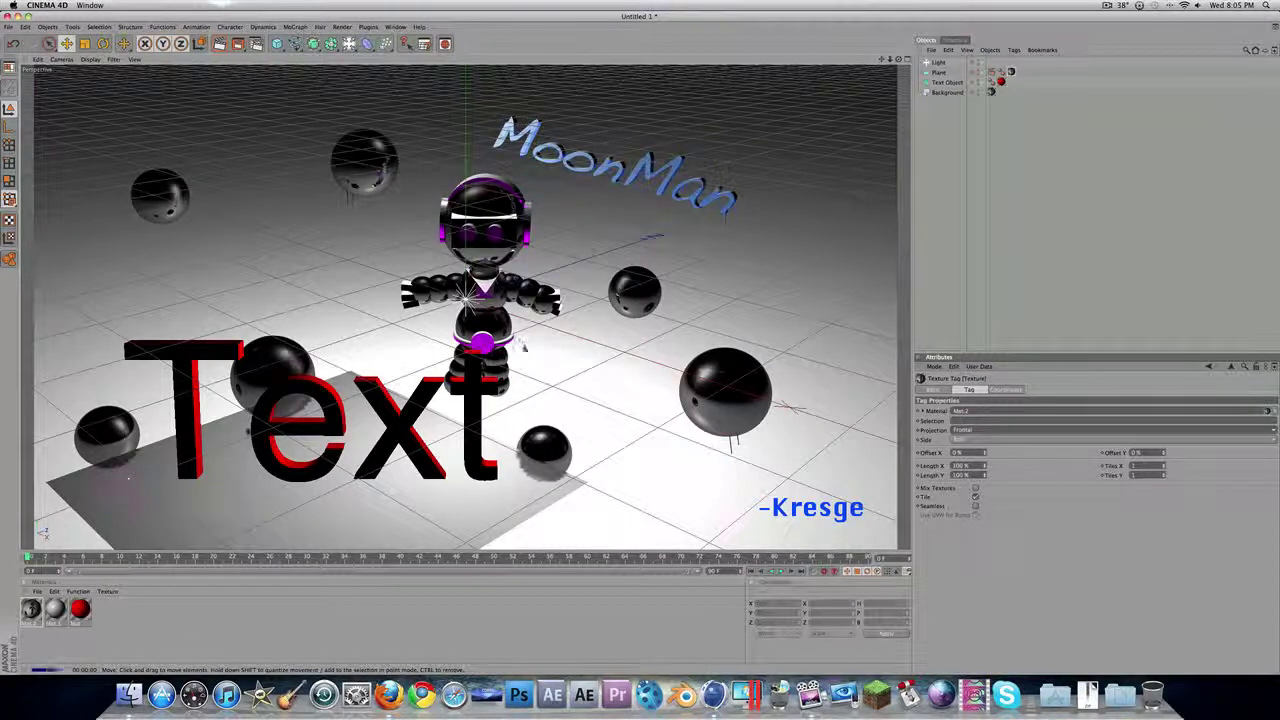
# - Move the light up and left above the scene and preview a render
pyautogui.click(952, 200)
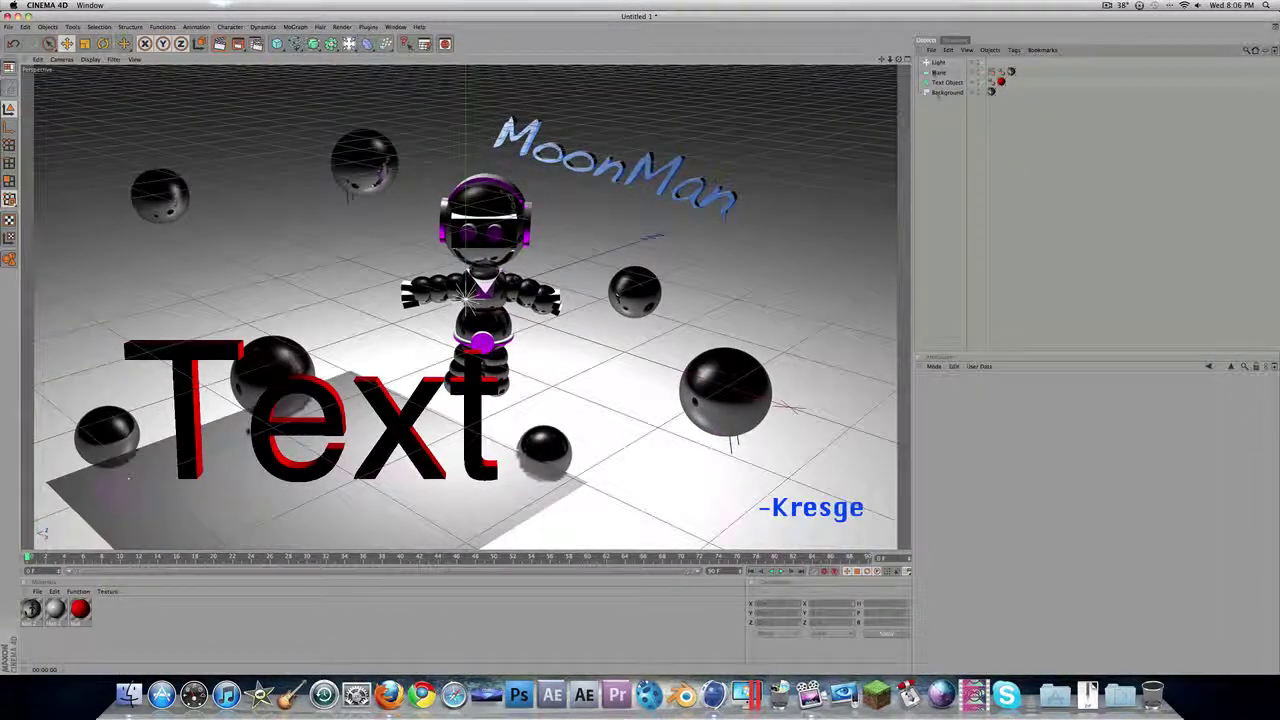
pyautogui.click(937, 63)
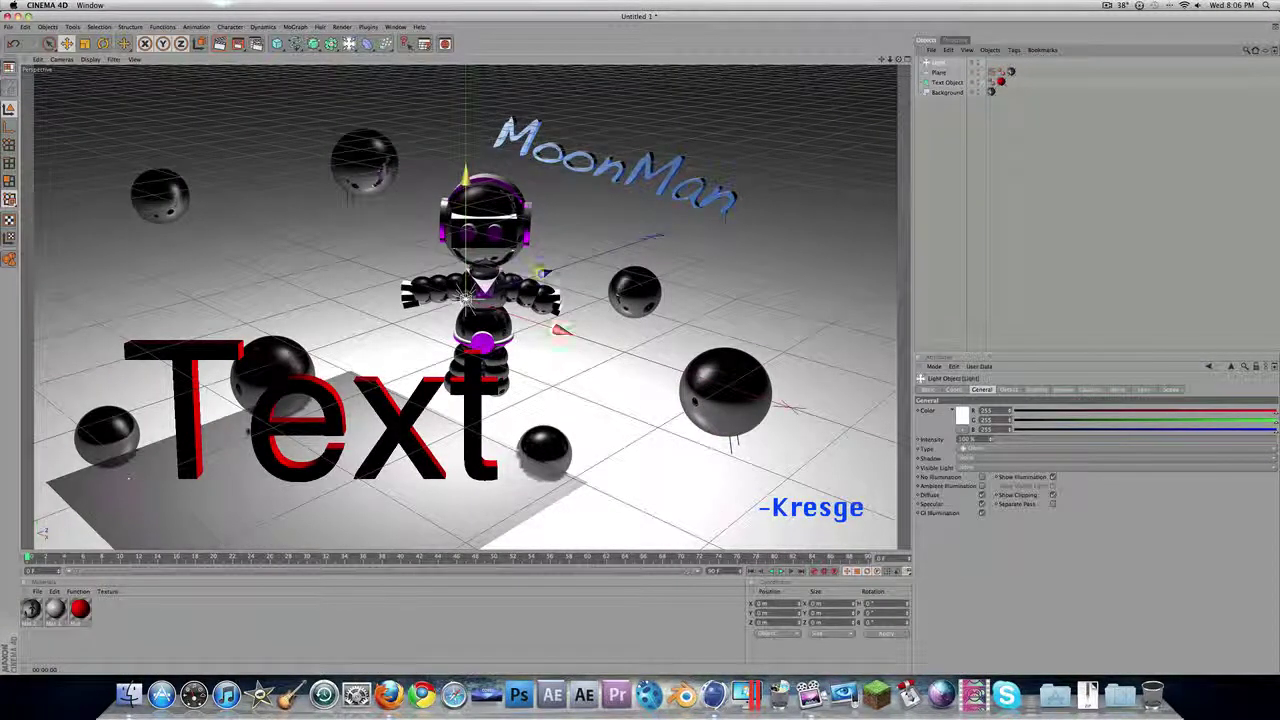
pyautogui.moveTo(376, 142)
pyautogui.mouseDown()
pyautogui.moveTo(294, 100)
pyautogui.moveTo(302, 86)
pyautogui.mouseUp()
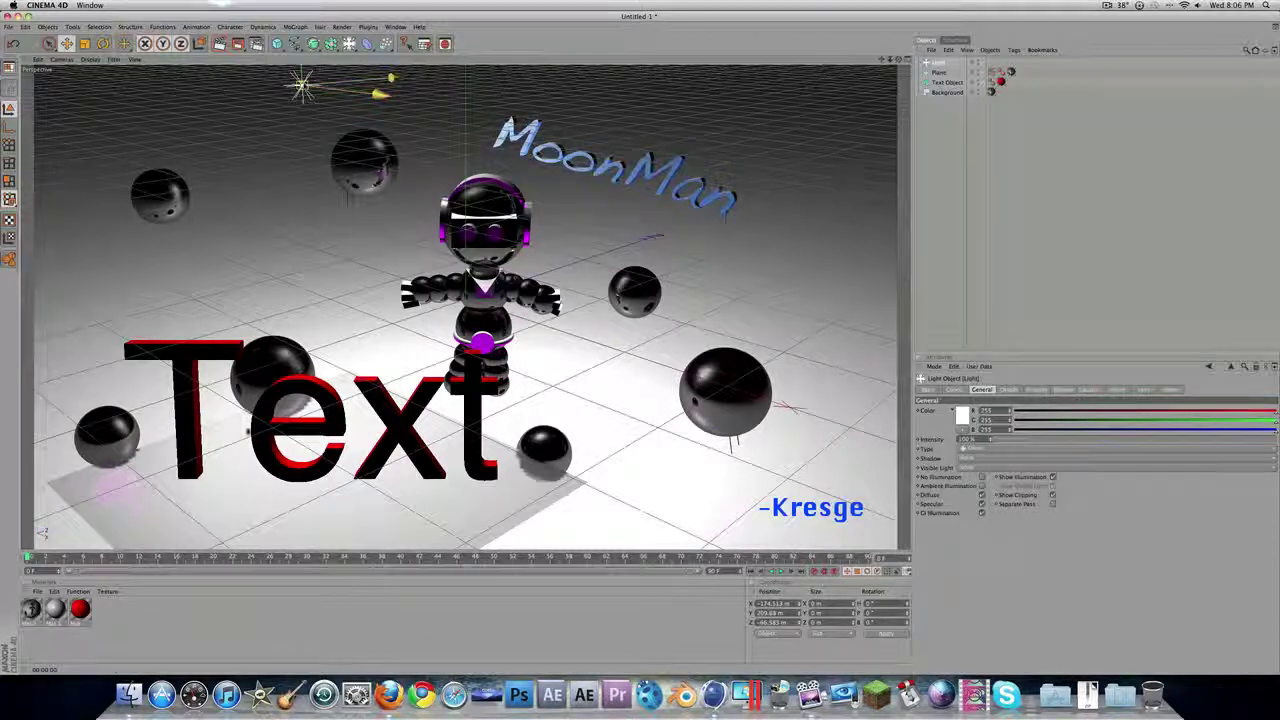
pyautogui.click(219, 43)
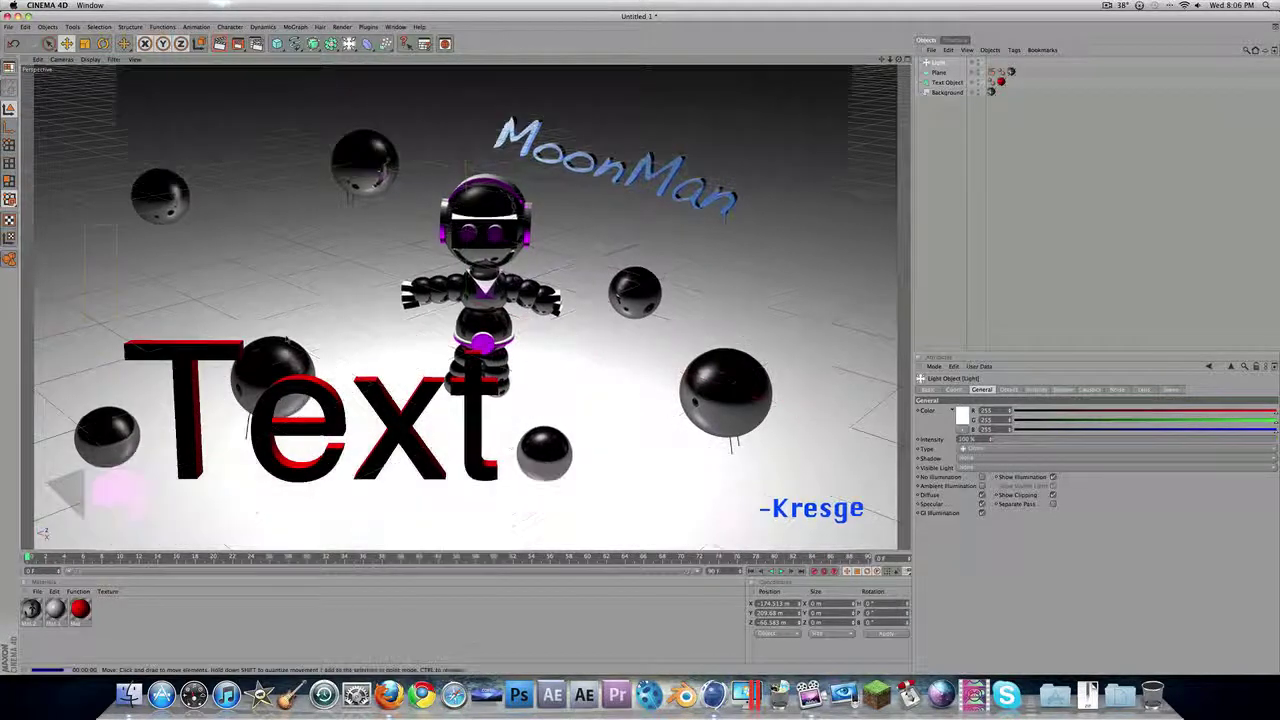
pyautogui.click(440, 430)
# - Keep the light as Omni and set its shadow to Shadow Maps (Soft)
pyautogui.click(938, 62)
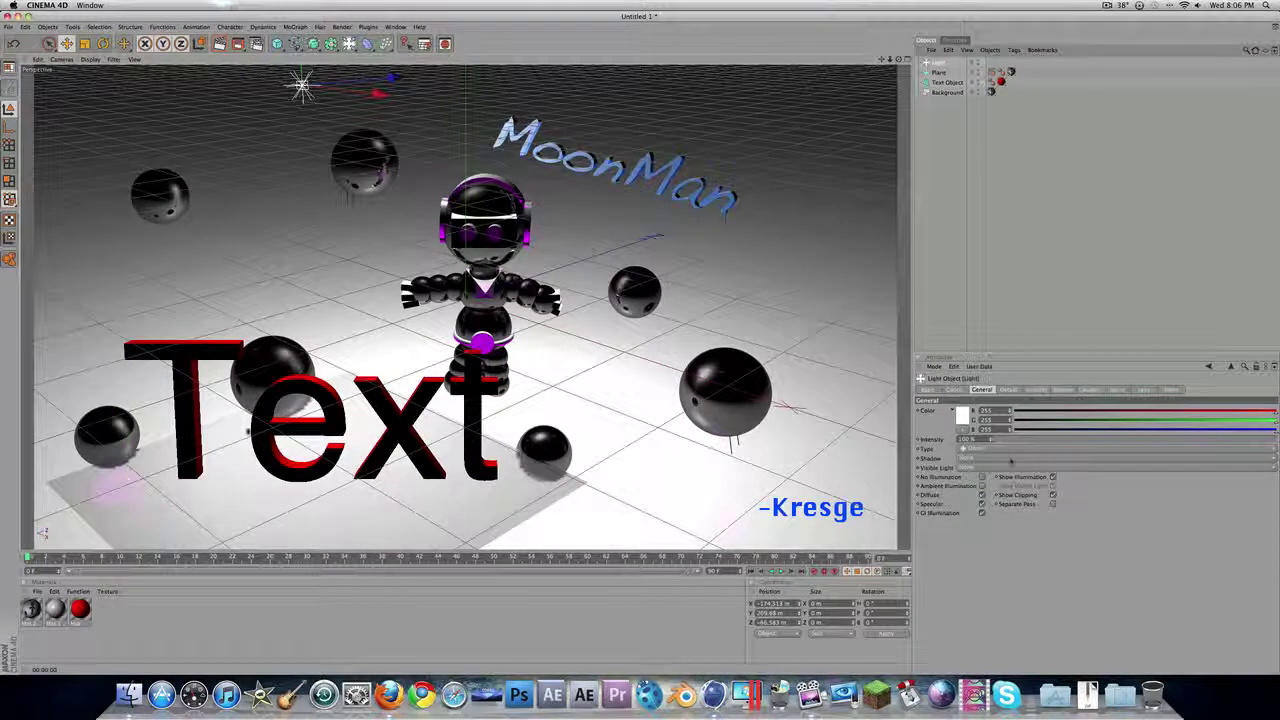
pyautogui.click(992, 449)
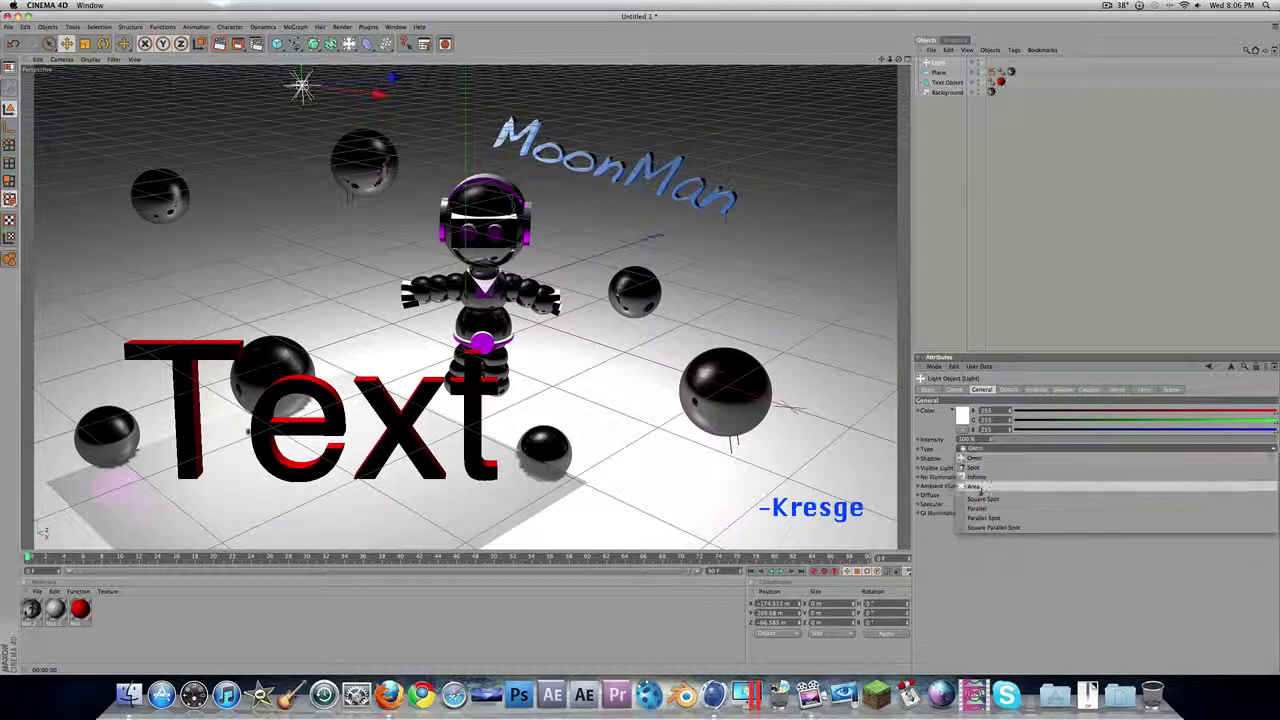
pyautogui.click(930, 497)
pyautogui.click(985, 458)
pyautogui.click(986, 477)
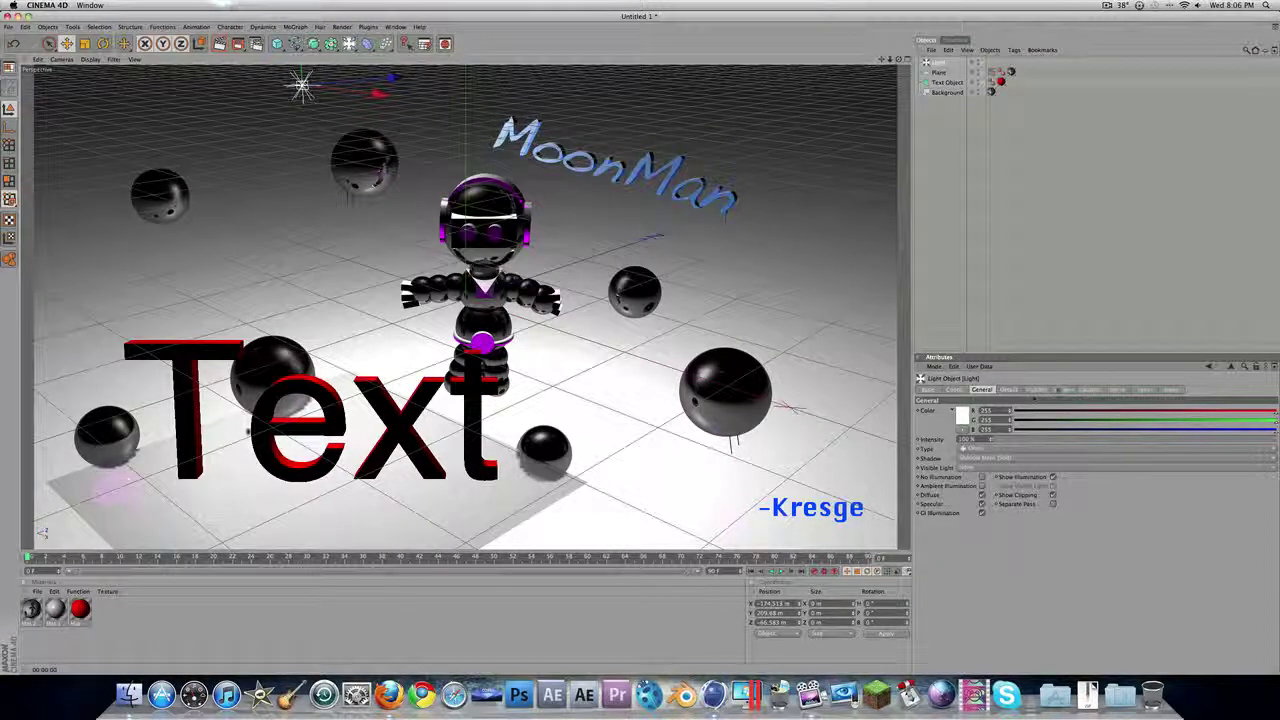
pyautogui.click(955, 389)
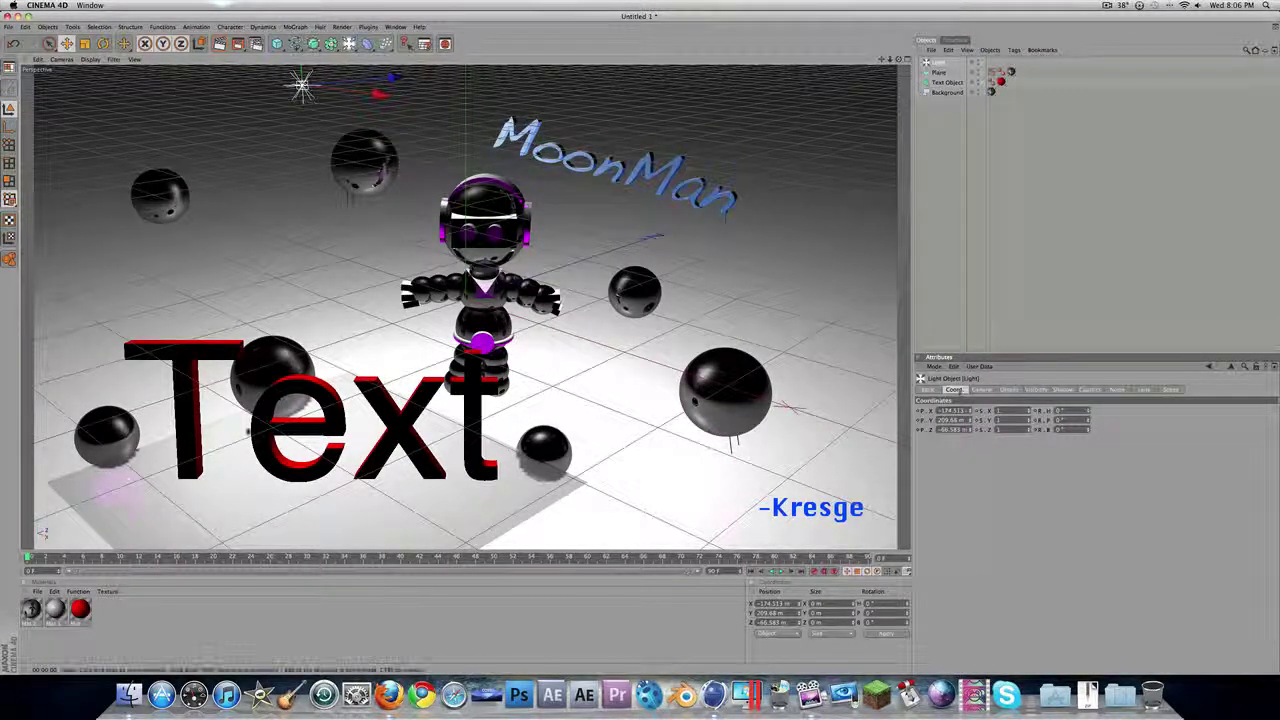
# - Resize the floor plane to 1103 m wide and about 1410 m deep, then render to check
pyautogui.click(219, 43)
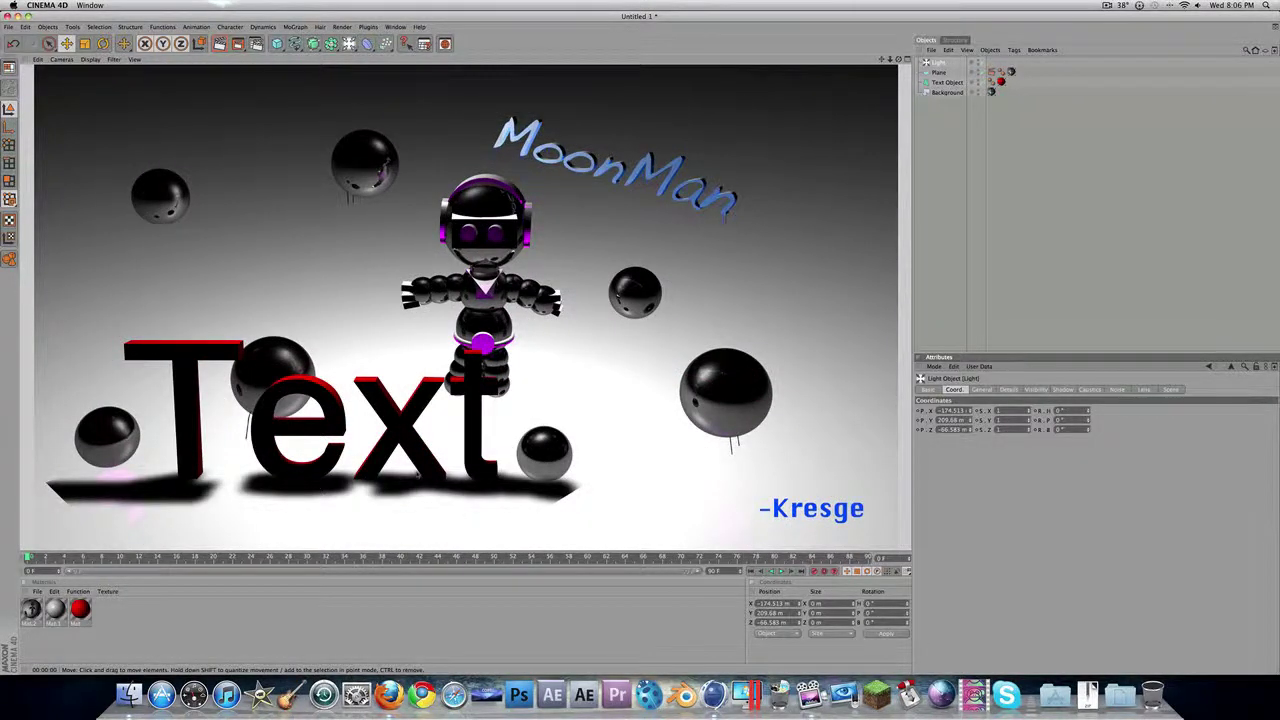
pyautogui.click(939, 72)
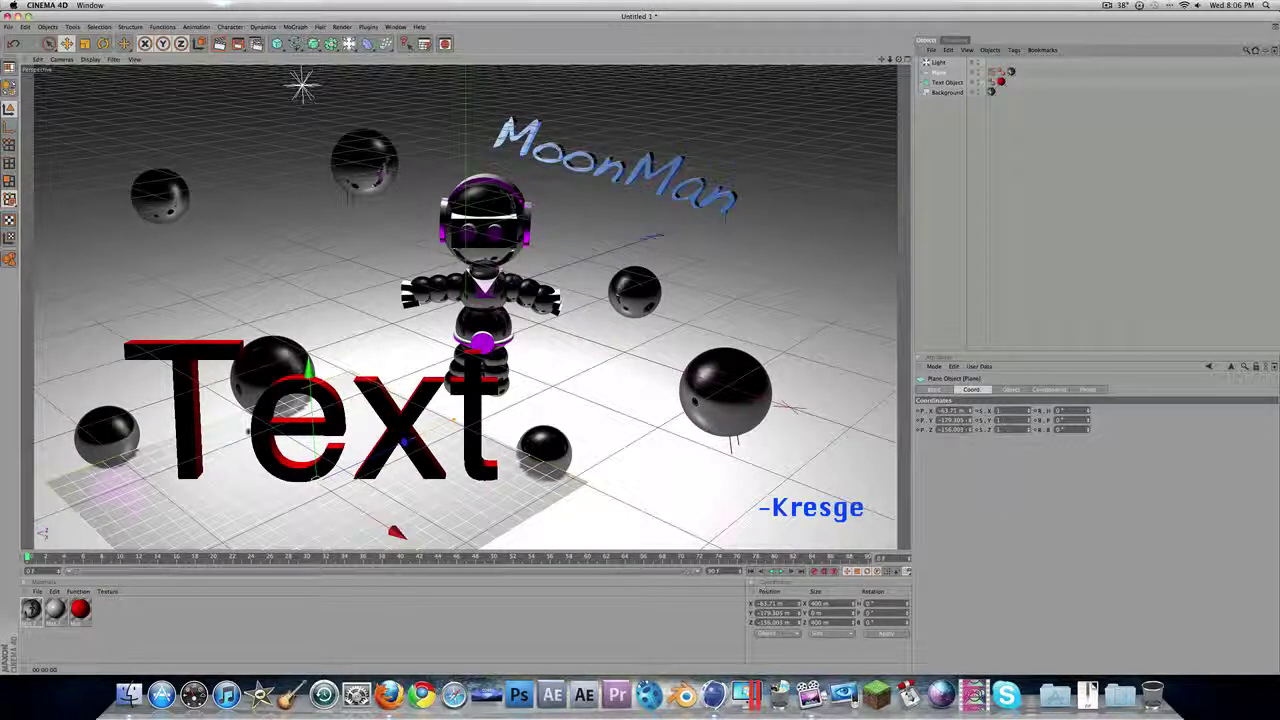
pyautogui.click(1011, 389)
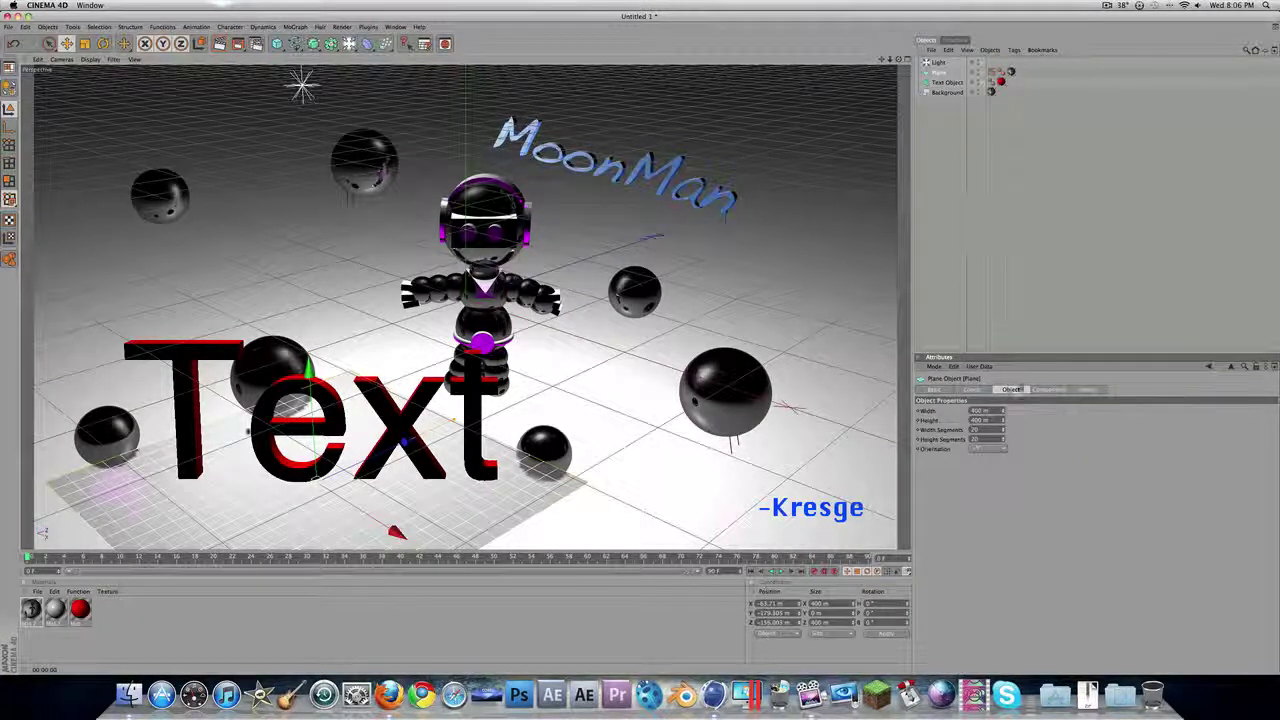
pyautogui.moveTo(1002, 411); pyautogui.dragTo(1008, 424)
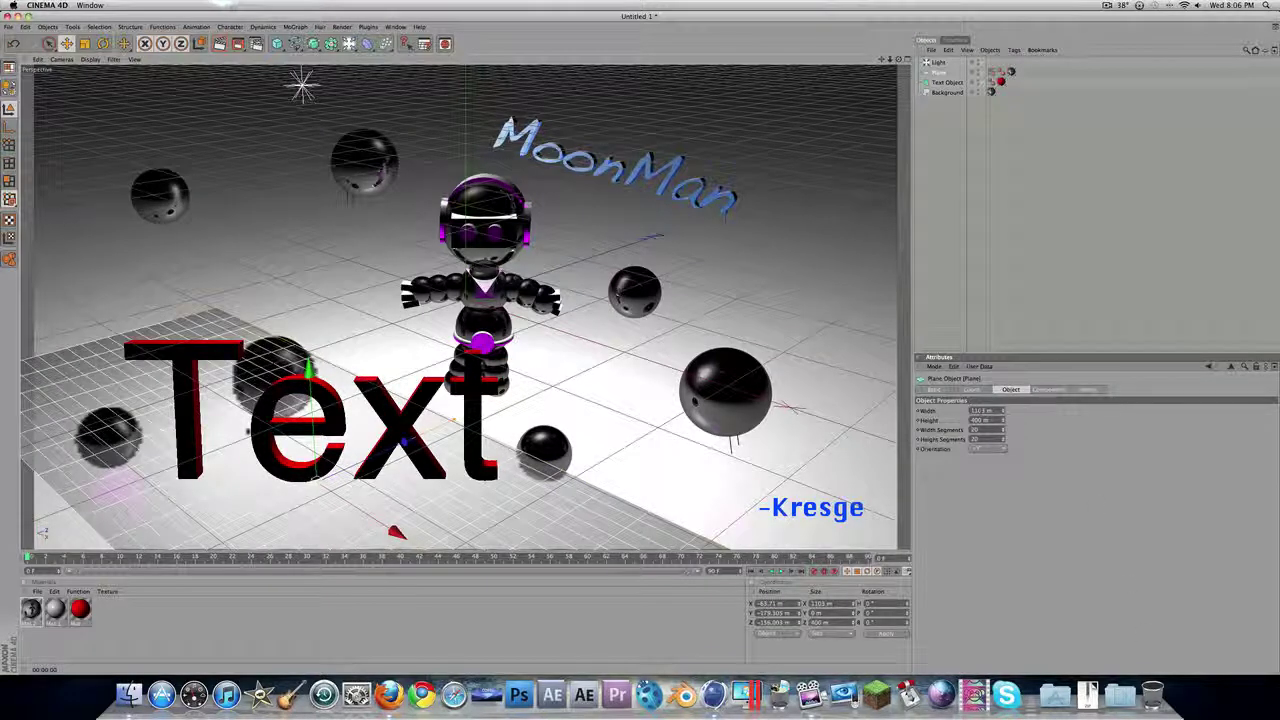
pyautogui.moveTo(1002, 424); pyautogui.dragTo(1004, 452)
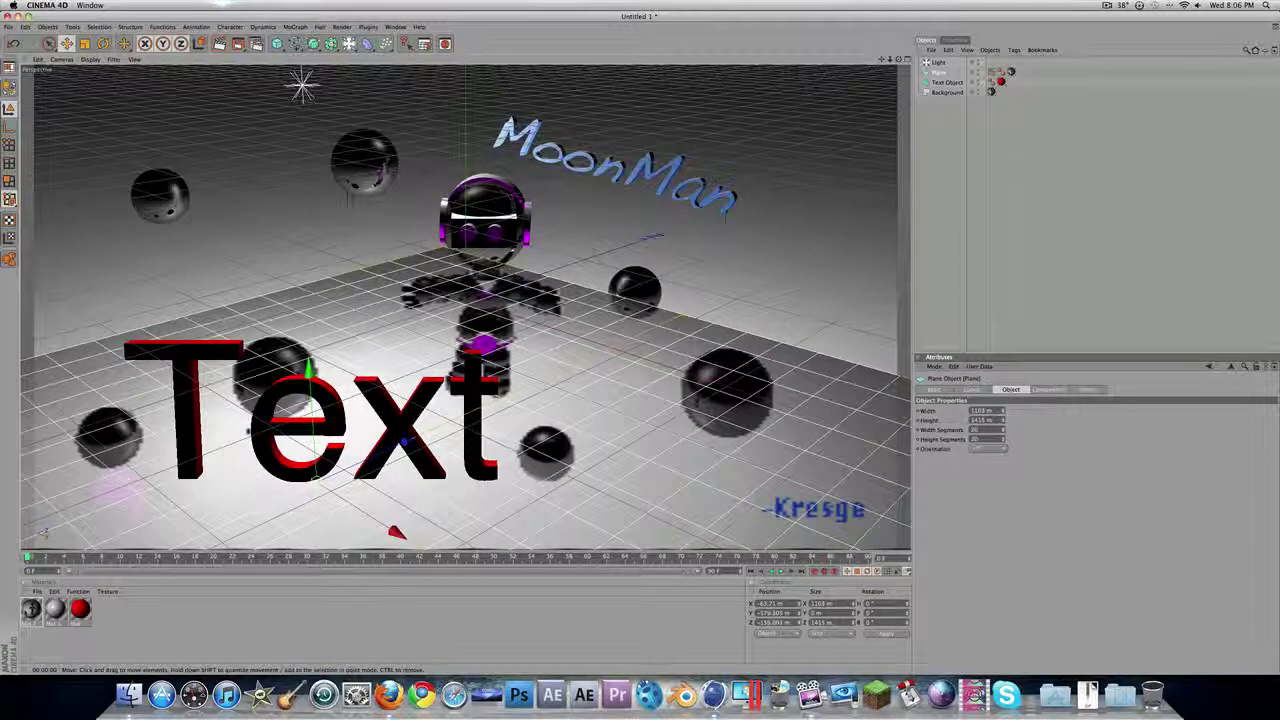
pyautogui.click(219, 43)
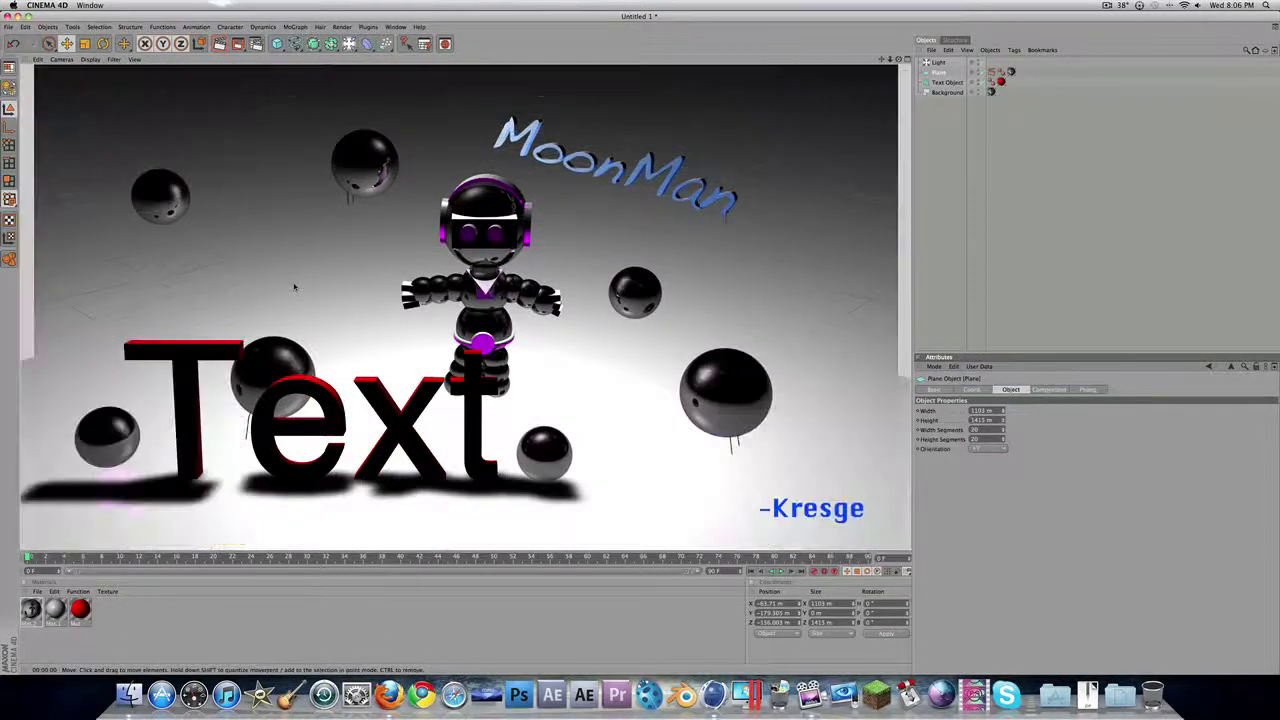
pyautogui.click(474, 410)
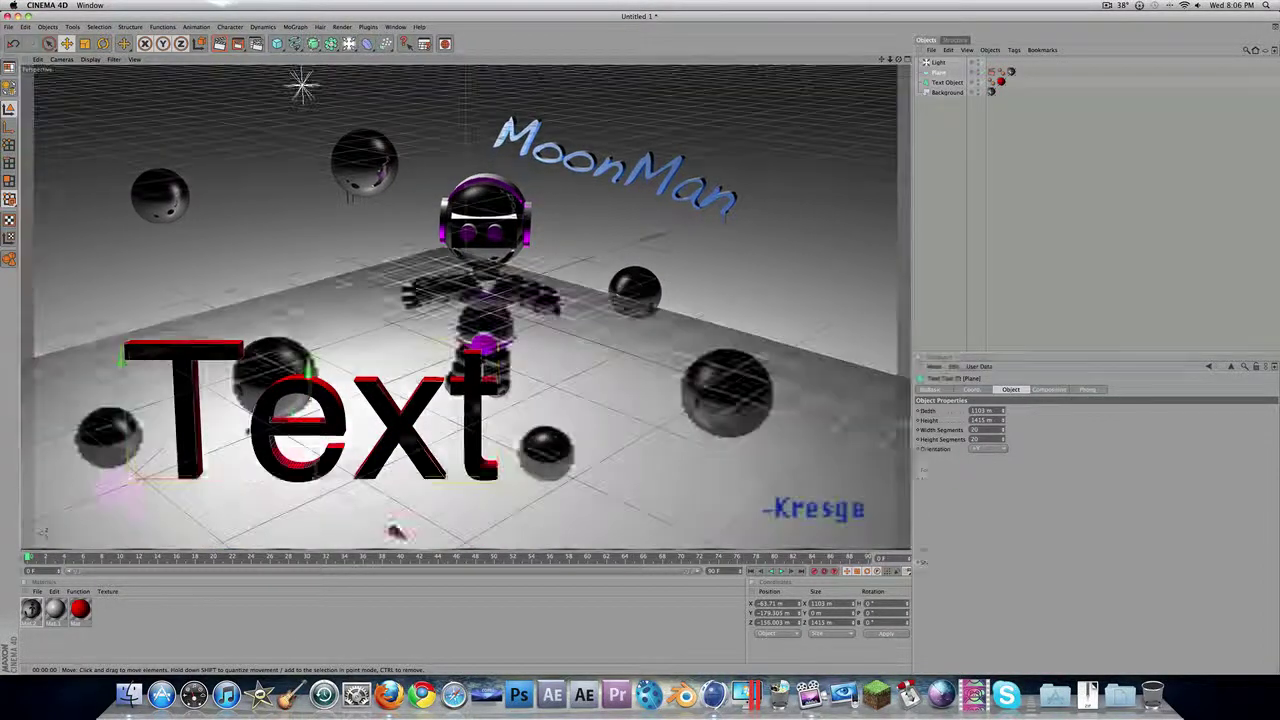
# - Nudge the Text lower, tilt it slightly and reposition it, checking with renders
pyautogui.moveTo(343, 375); pyautogui.dragTo(345, 378)
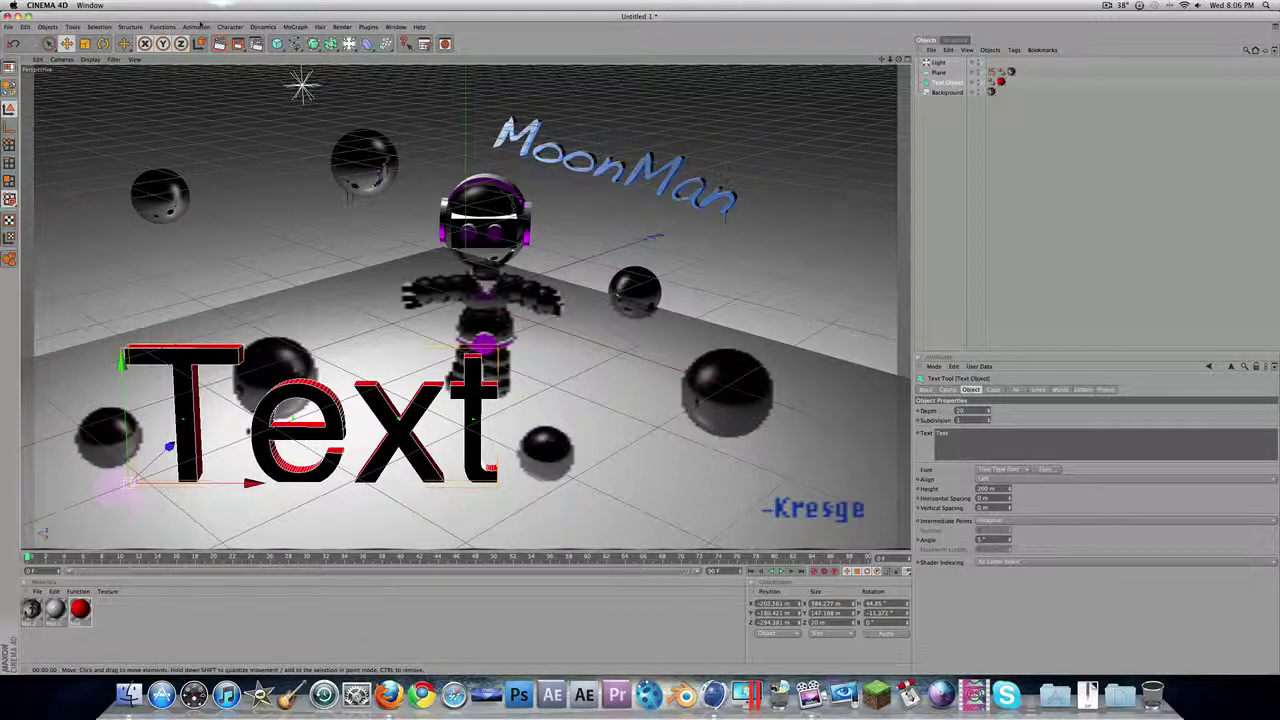
pyautogui.hotkey('ctrl', 'r')
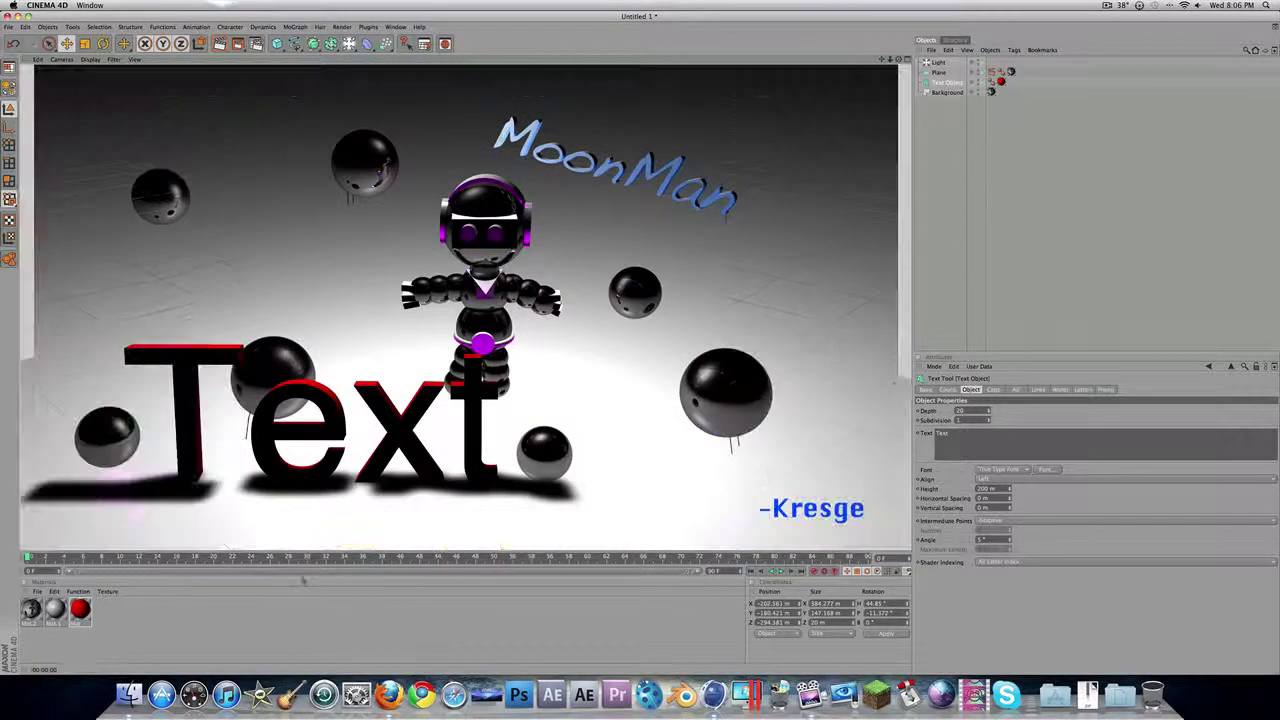
pyautogui.click(345, 420)
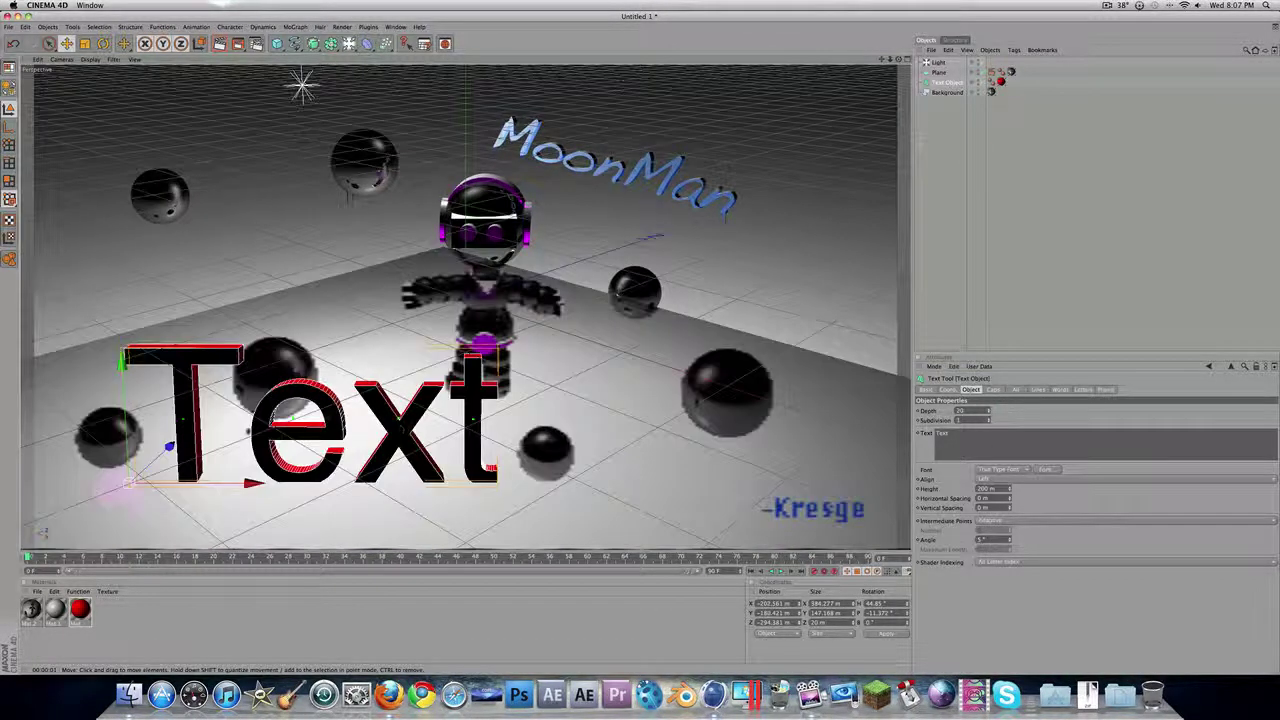
pyautogui.press('r')
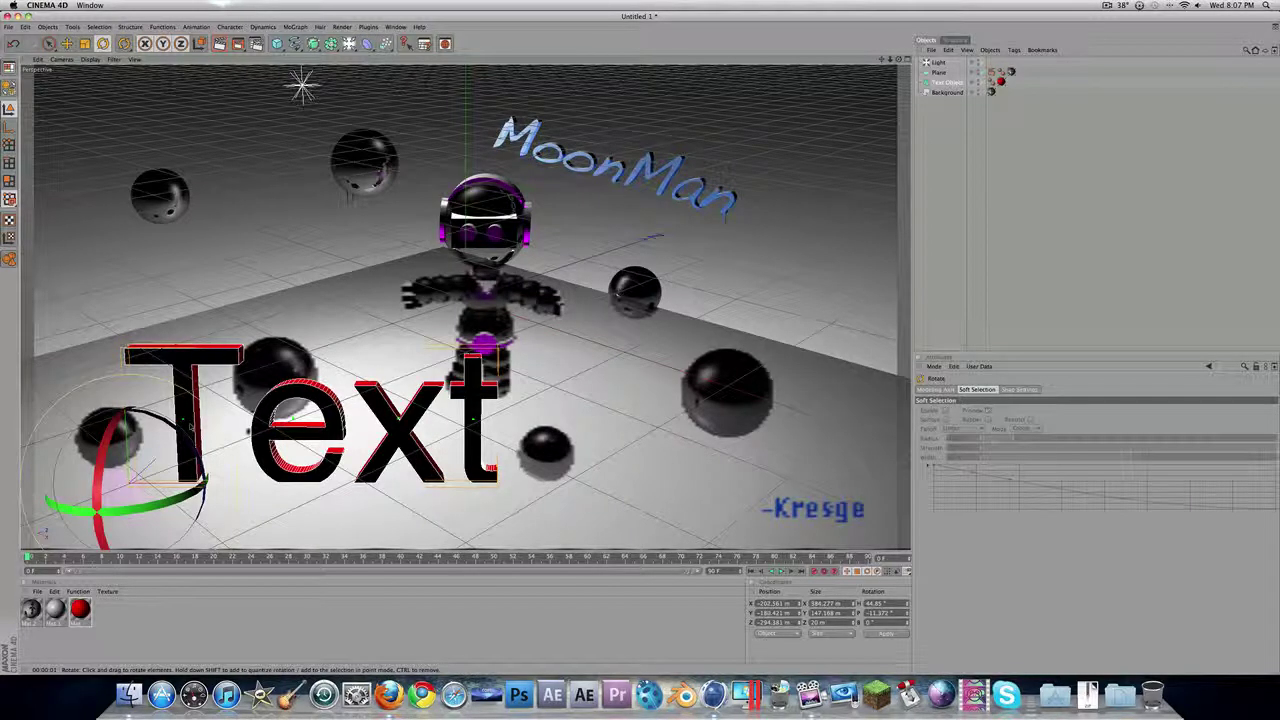
pyautogui.moveTo(345, 420); pyautogui.dragTo(200, 482)
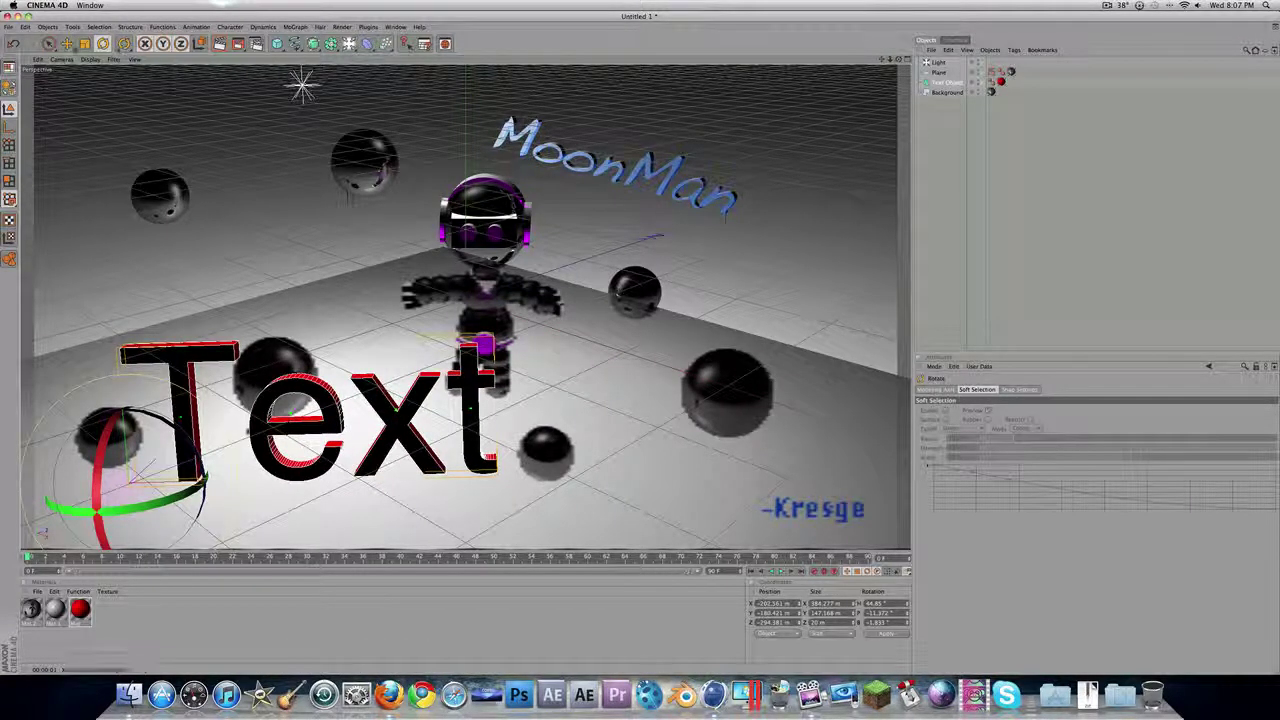
pyautogui.press('e')
pyautogui.moveTo(128, 366); pyautogui.dragTo(130, 372)
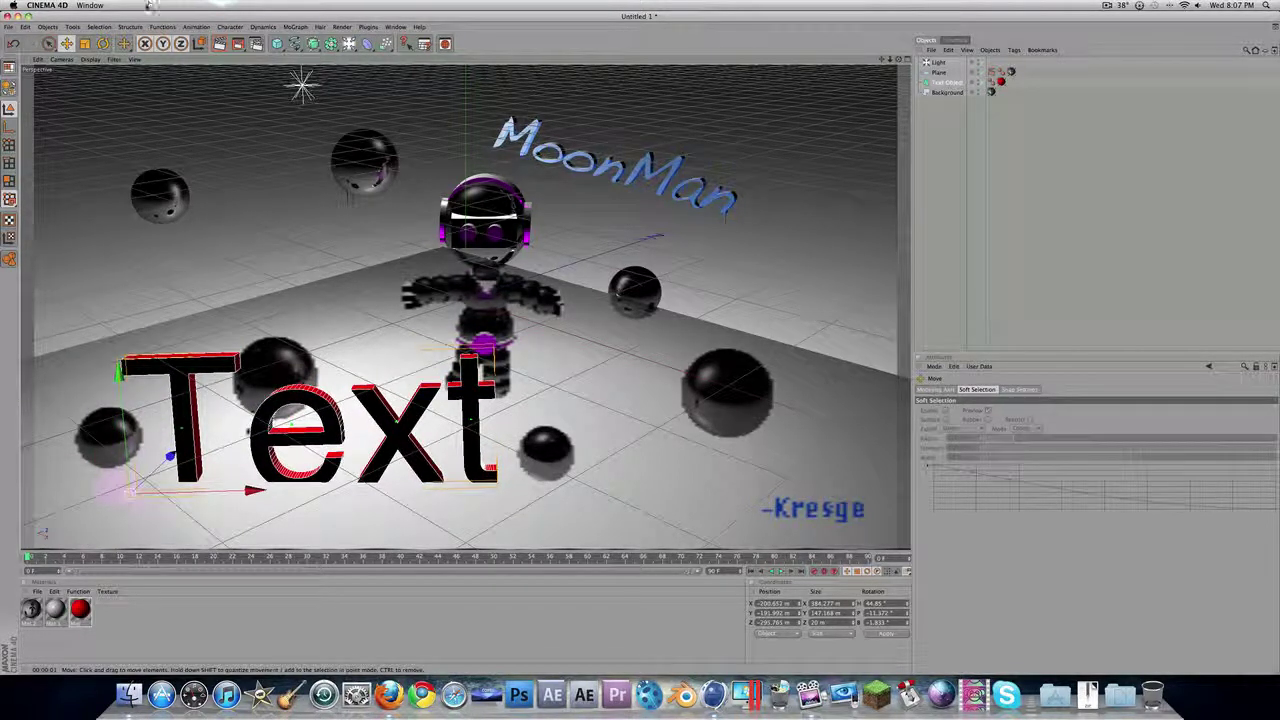
pyautogui.hotkey('ctrl', 'r')
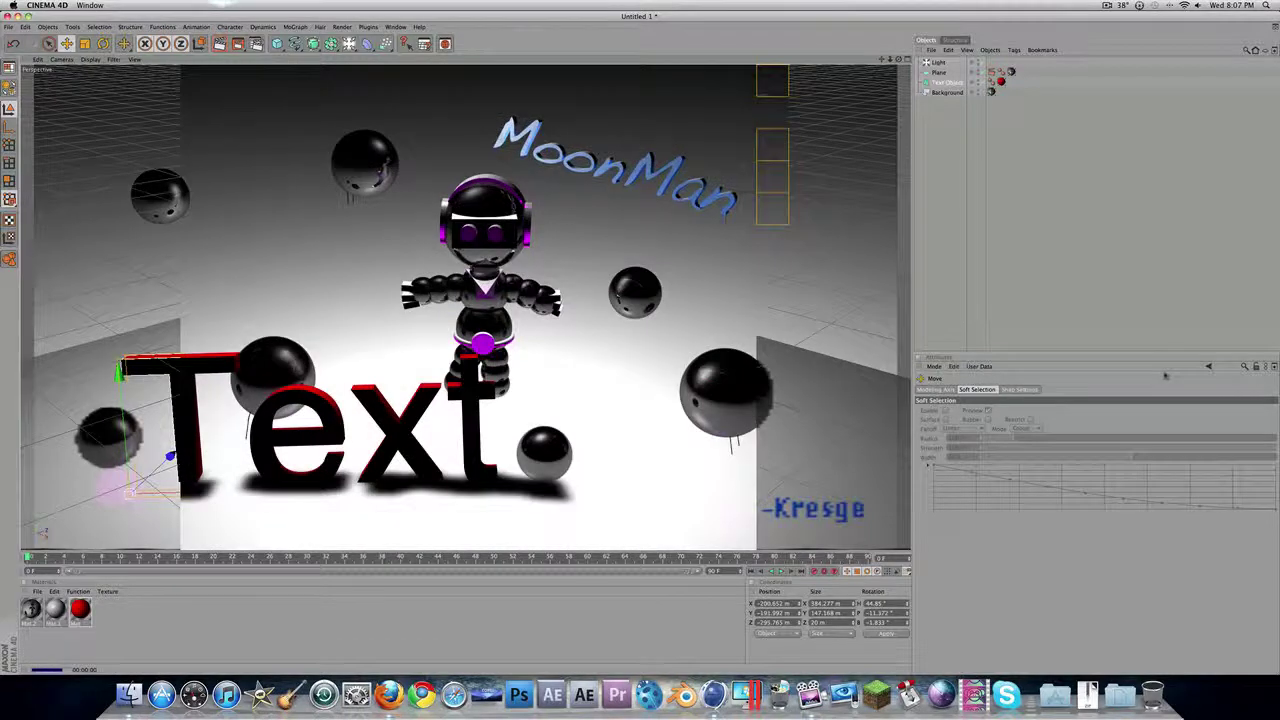
# - Lower the floor plane and then the Text on Y so the Text rests on the floor
pyautogui.click(308, 453)
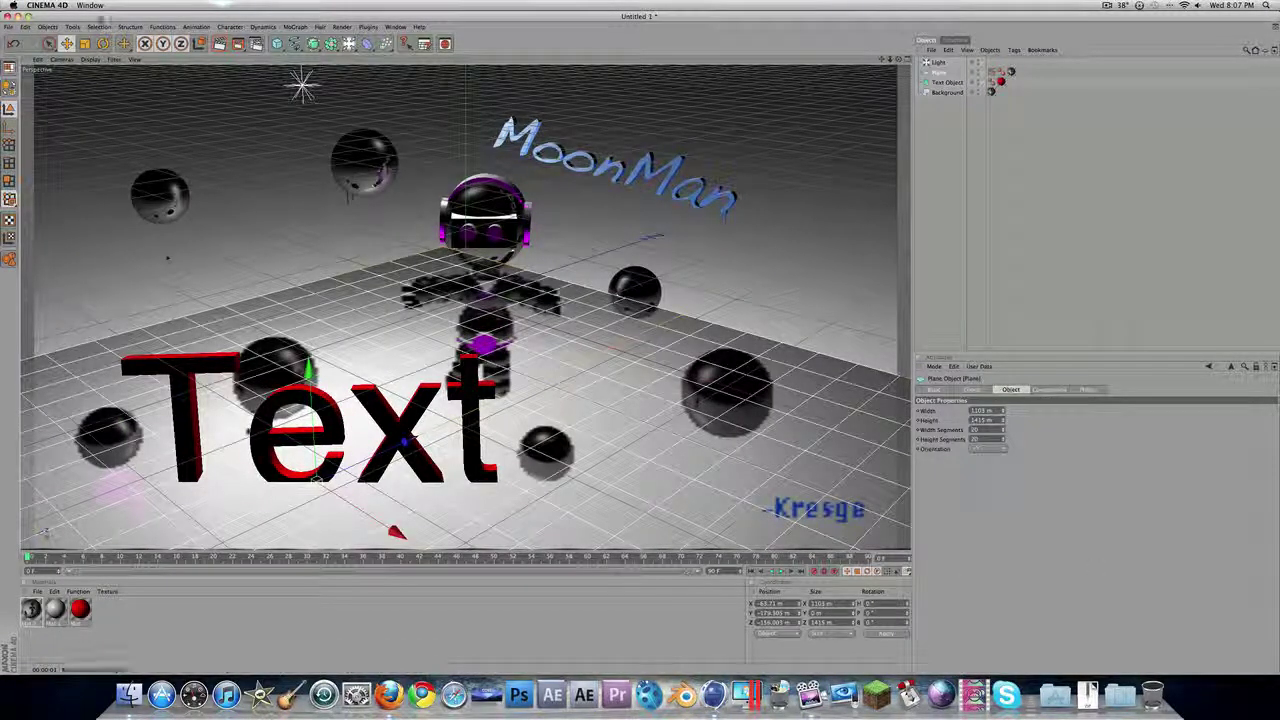
pyautogui.moveTo(309, 372); pyautogui.dragTo(311, 392)
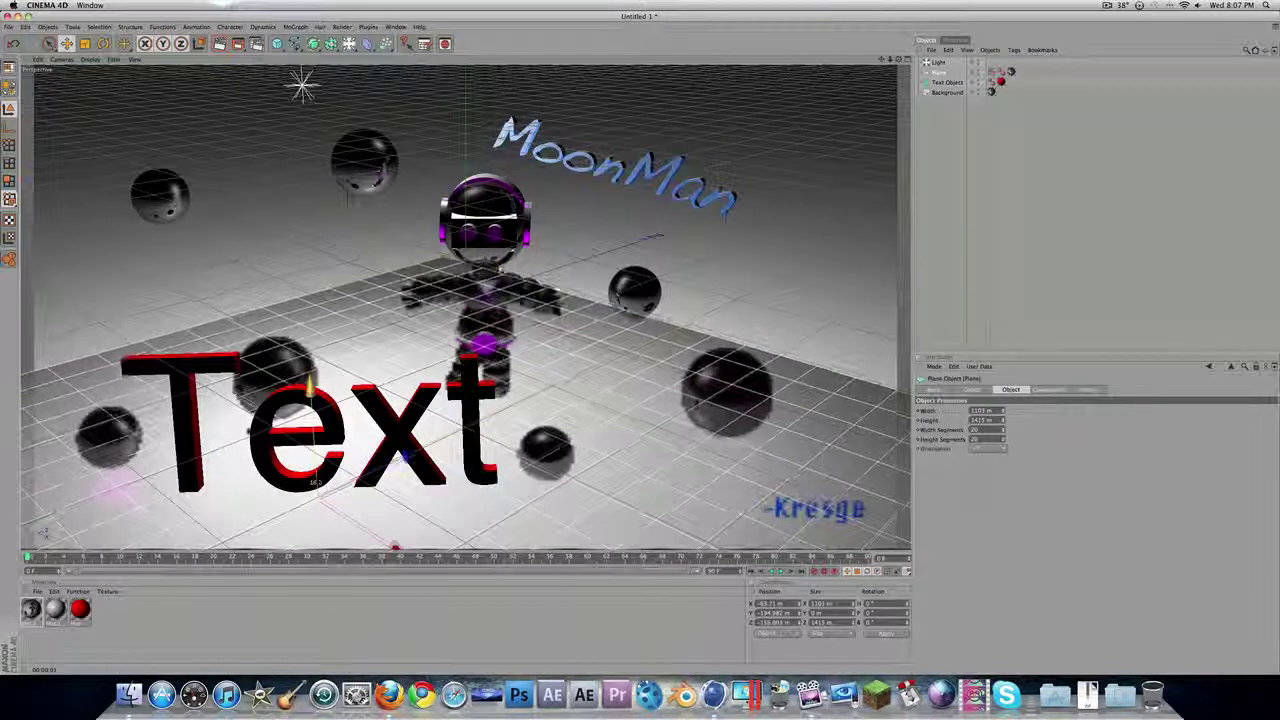
pyautogui.click(198, 406)
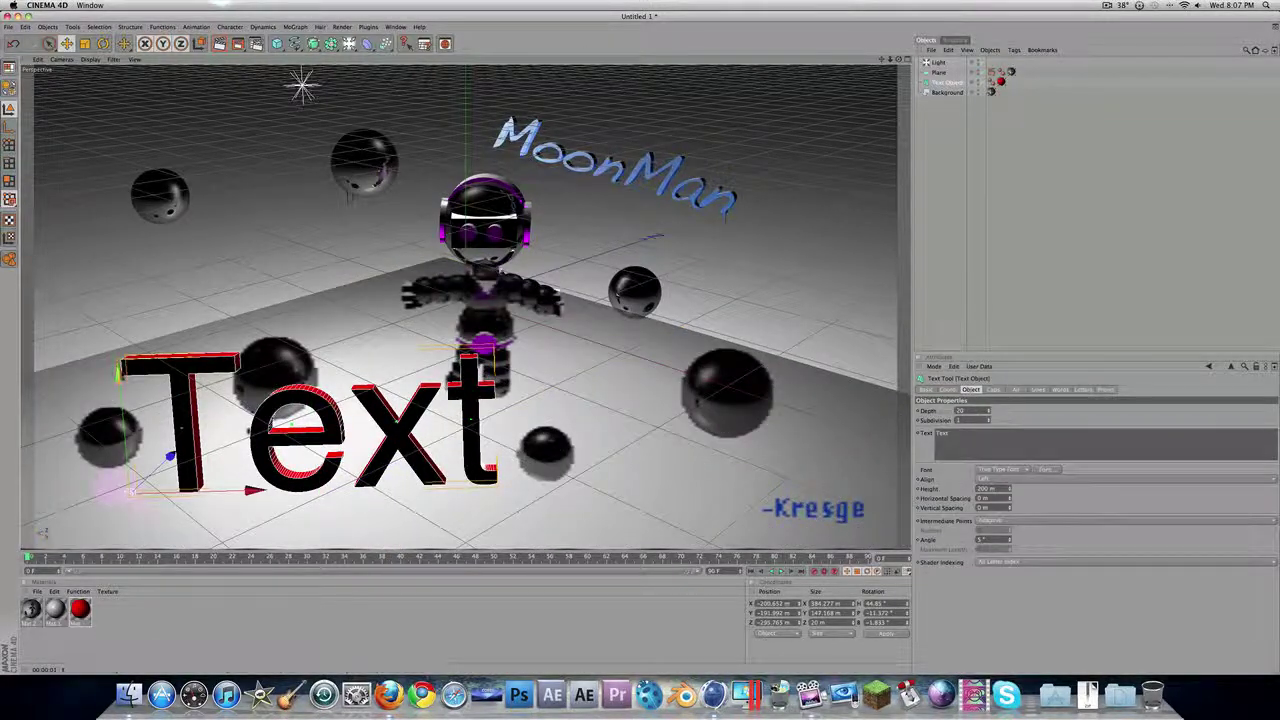
pyautogui.moveTo(118, 374); pyautogui.dragTo(118, 394)
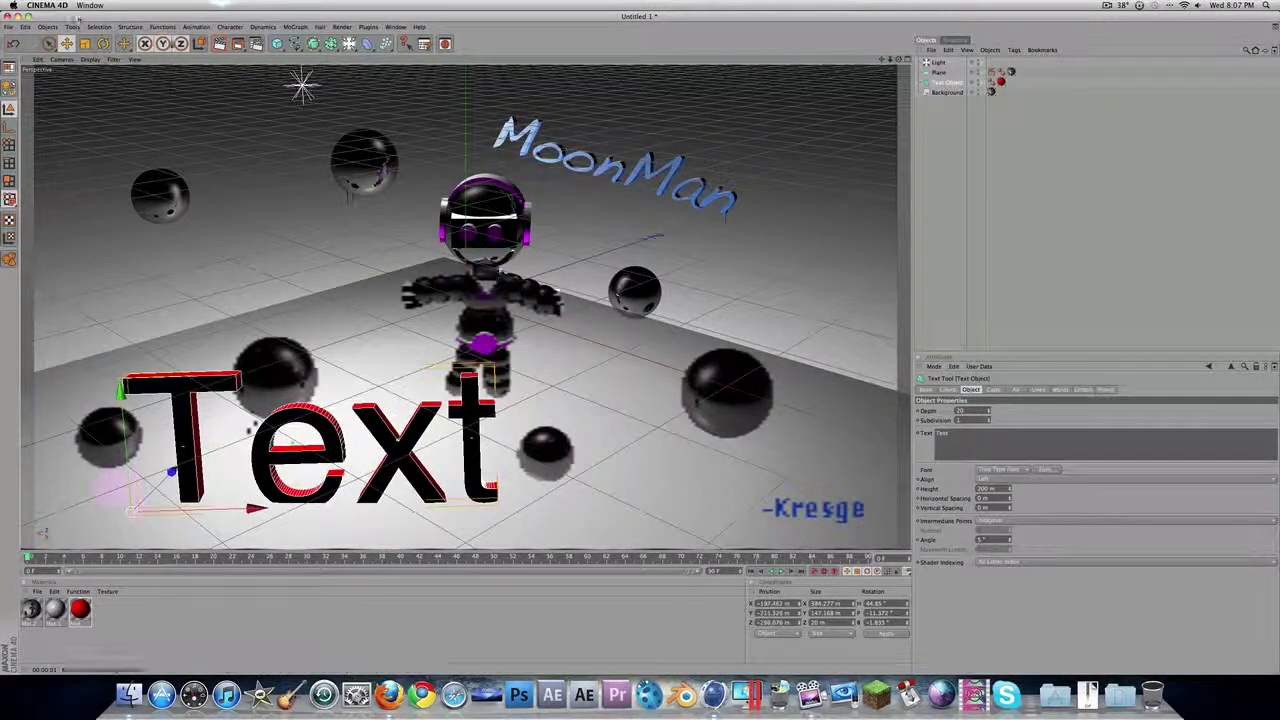
pyautogui.click(486, 414)
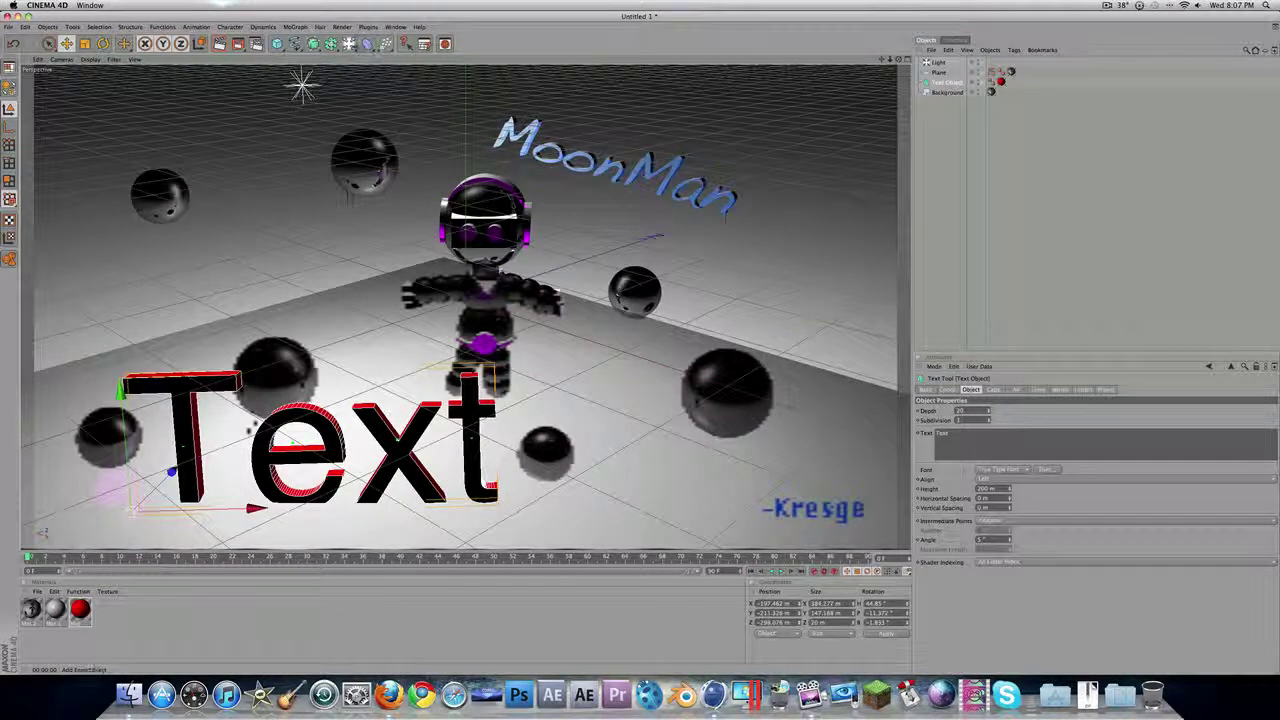
pyautogui.moveTo(361, 45); pyautogui.dragTo(1046, 169)
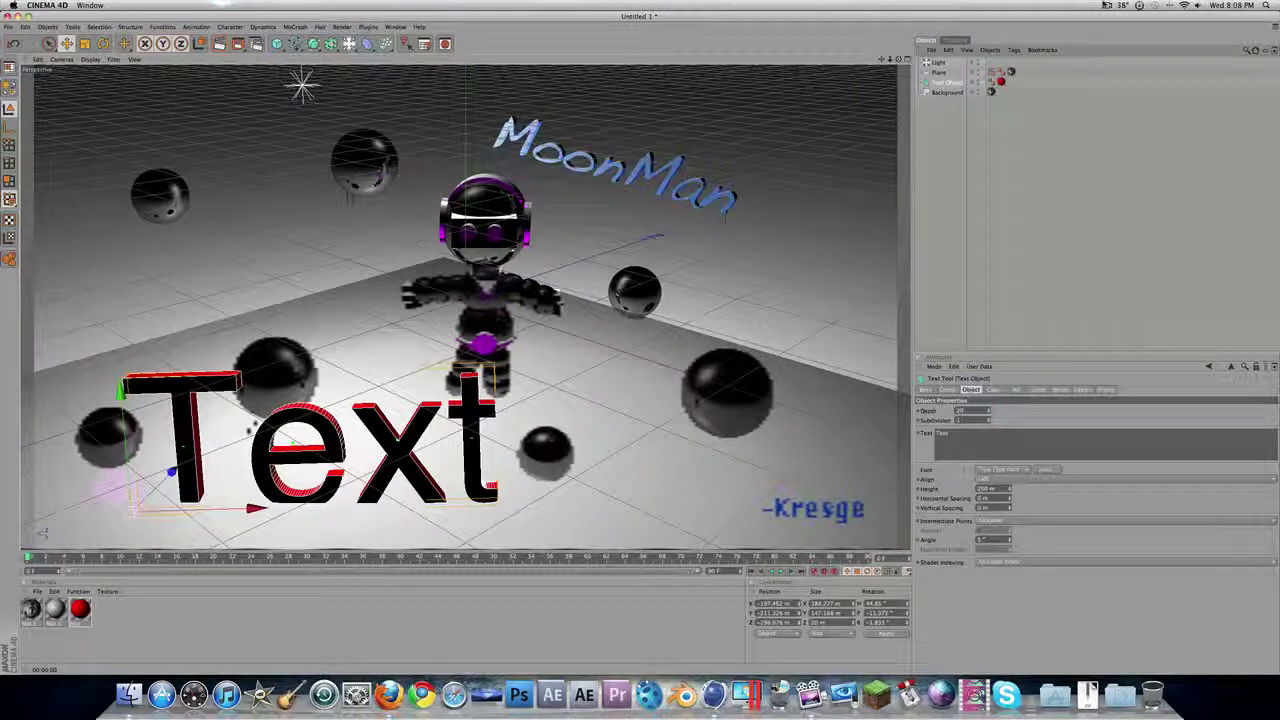
pyautogui.click(1106, 5)
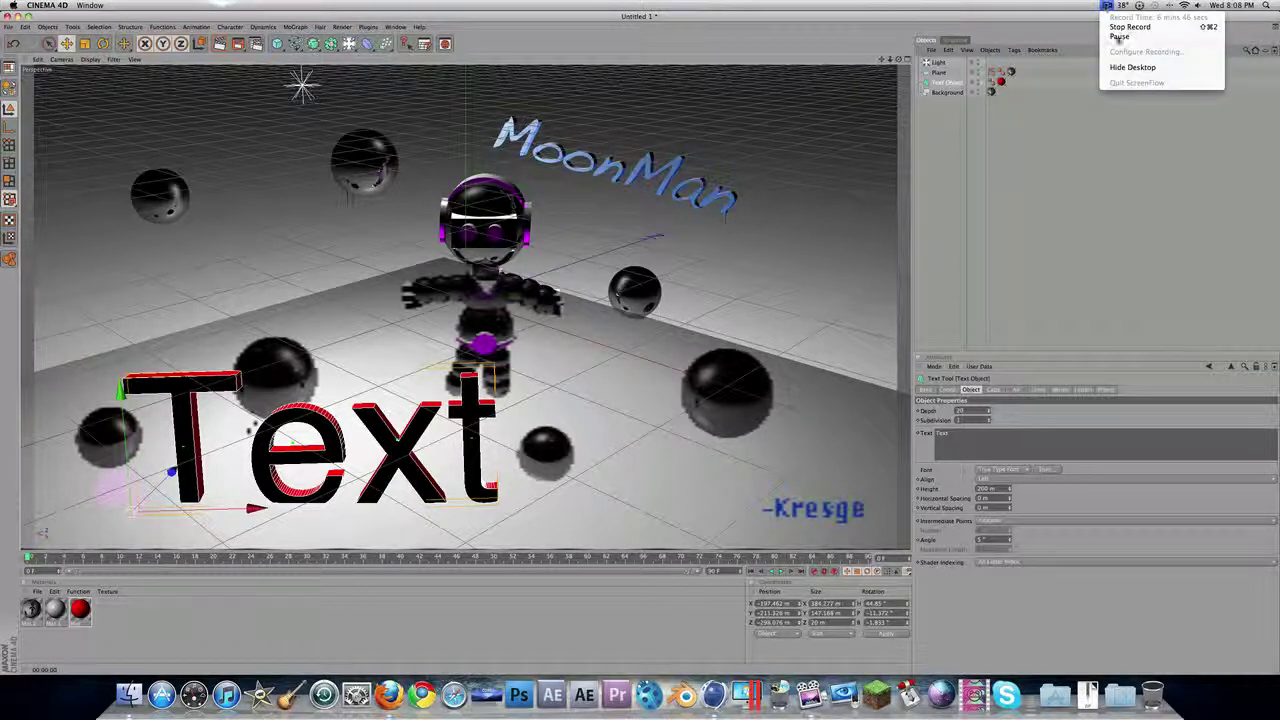